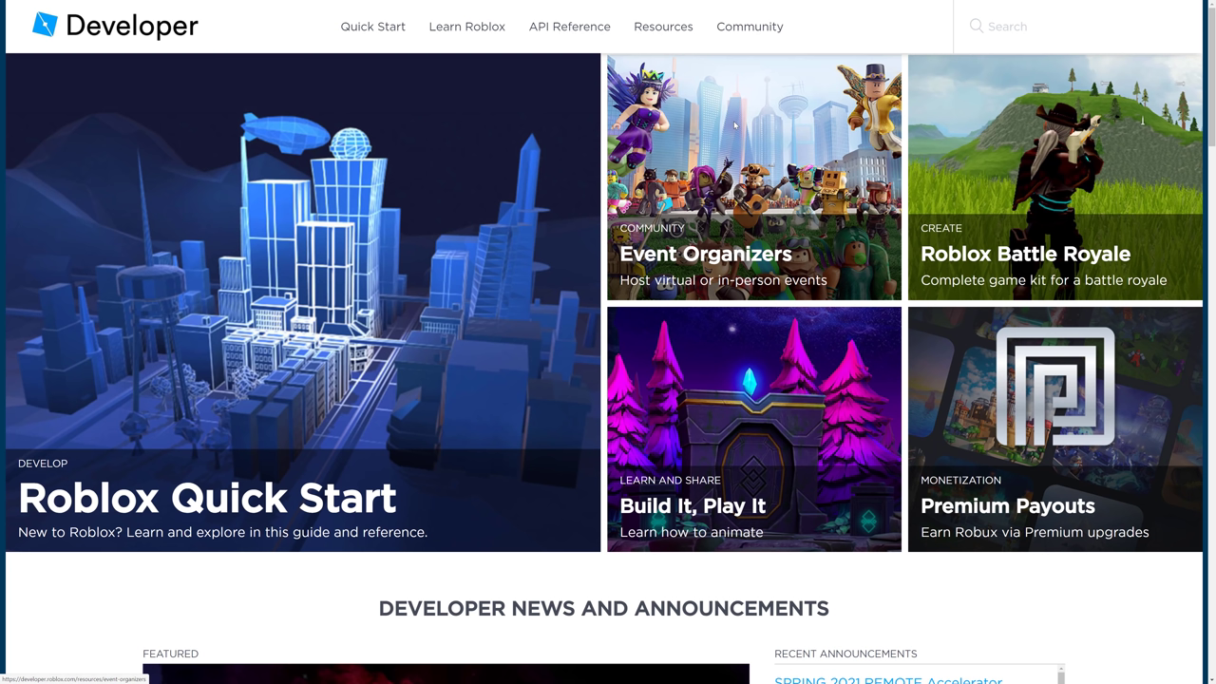
Open the Premium Payouts article card in the Roblox Developer Hub
{"action": "left_click", "coordinate": [1069, 403]}
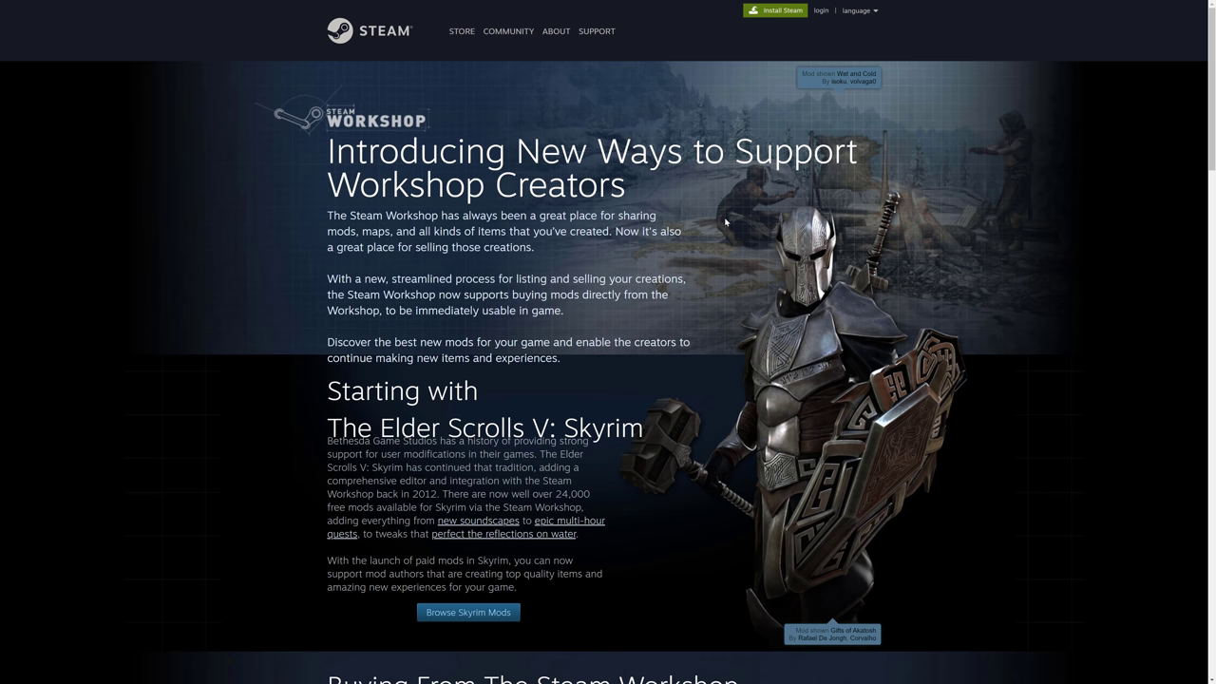
Read the Steam Workshop paid mods announcement down through Start Now and the FAQ
{"action": "scroll", "coordinate": [676, 359], "scroll_direction": "down", "scroll_amount": 7}
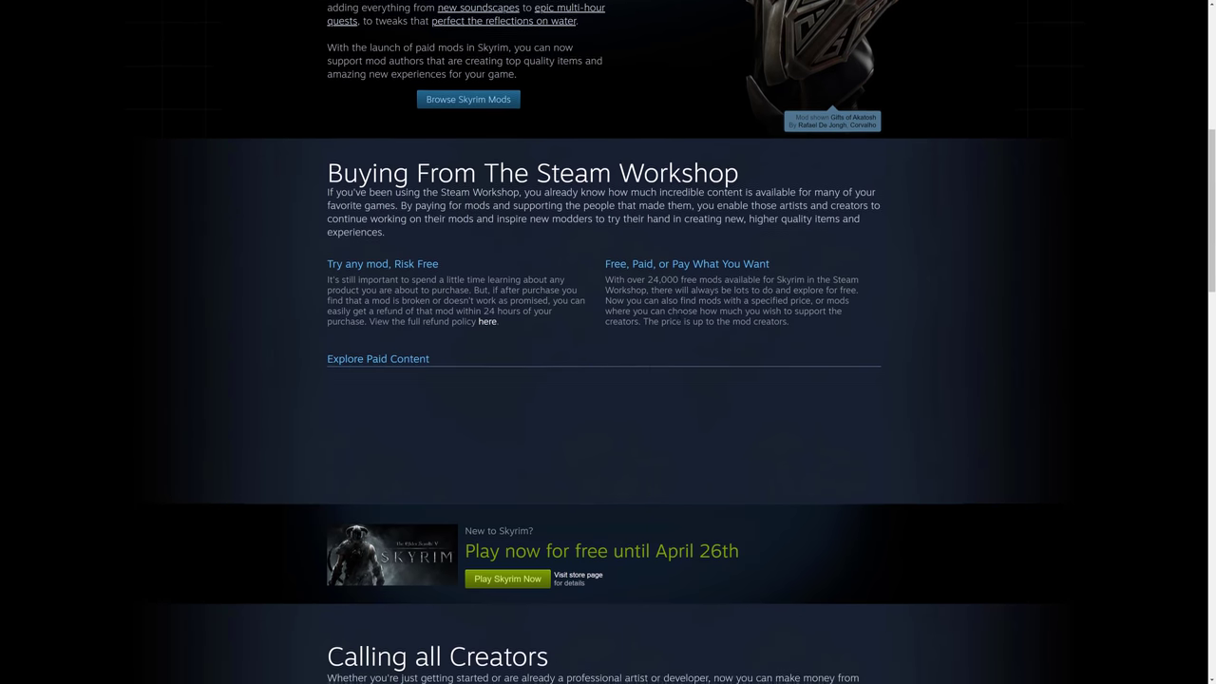
{"action": "scroll", "coordinate": [679, 317], "scroll_direction": "down", "scroll_amount": 9}
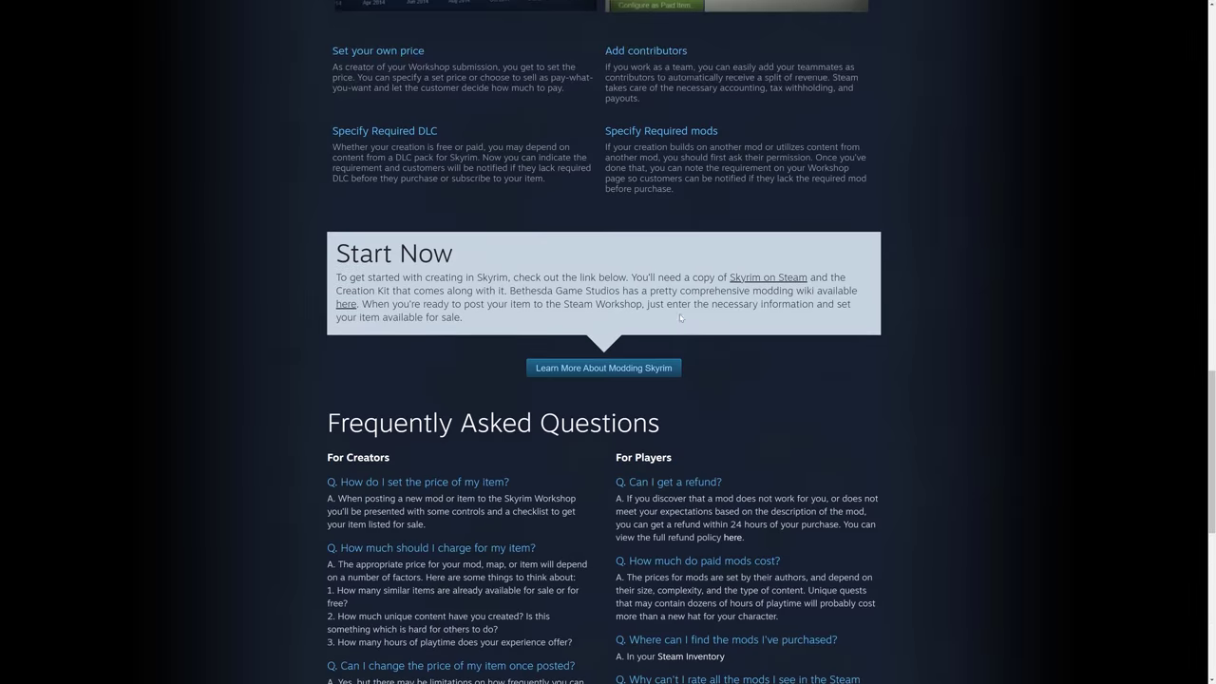
{"action": "scroll", "coordinate": [679, 317], "scroll_direction": "down", "scroll_amount": 5}
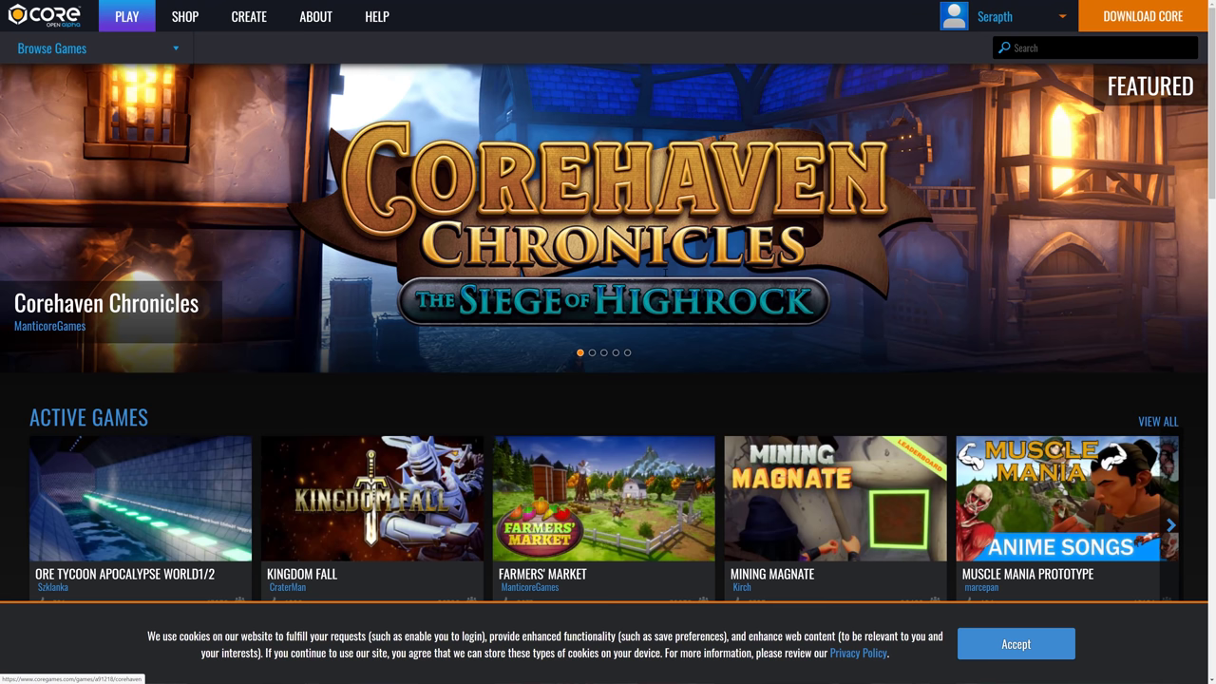
Browse Core game rows down to Recently Played, back up to Top Games, then switch to Core Editor
{"action": "scroll", "coordinate": [865, 350], "scroll_direction": "down", "scroll_amount": 3}
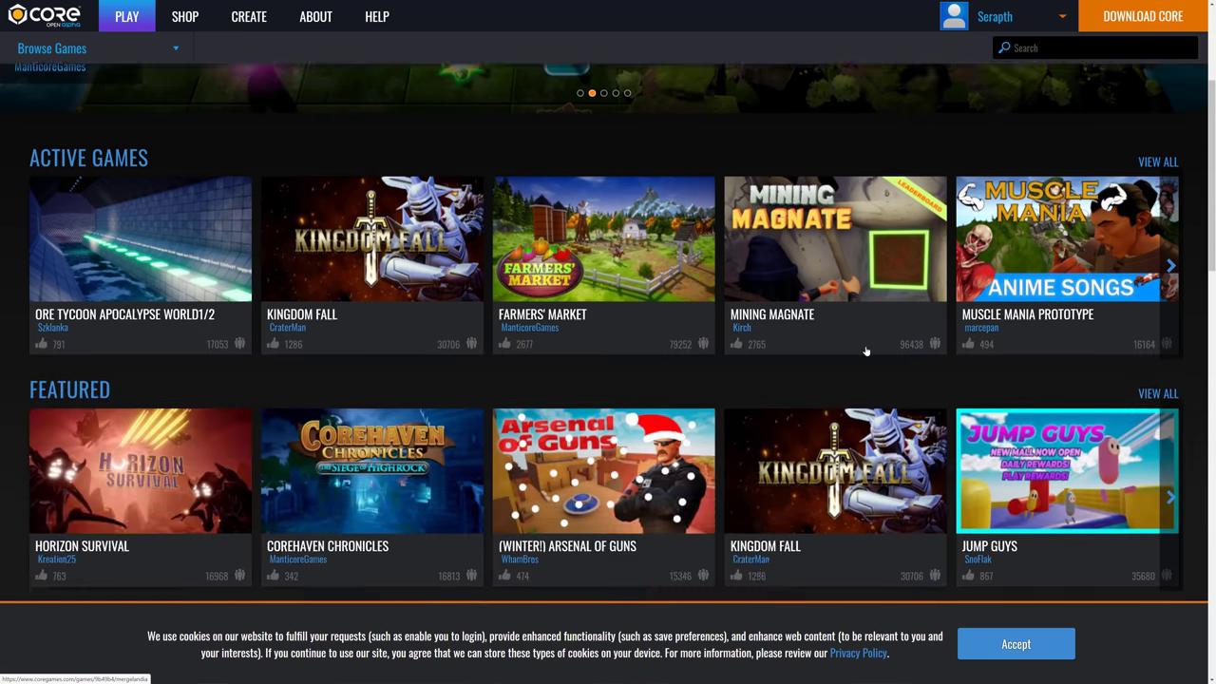
{"action": "scroll", "coordinate": [865, 350], "scroll_direction": "down", "scroll_amount": 5}
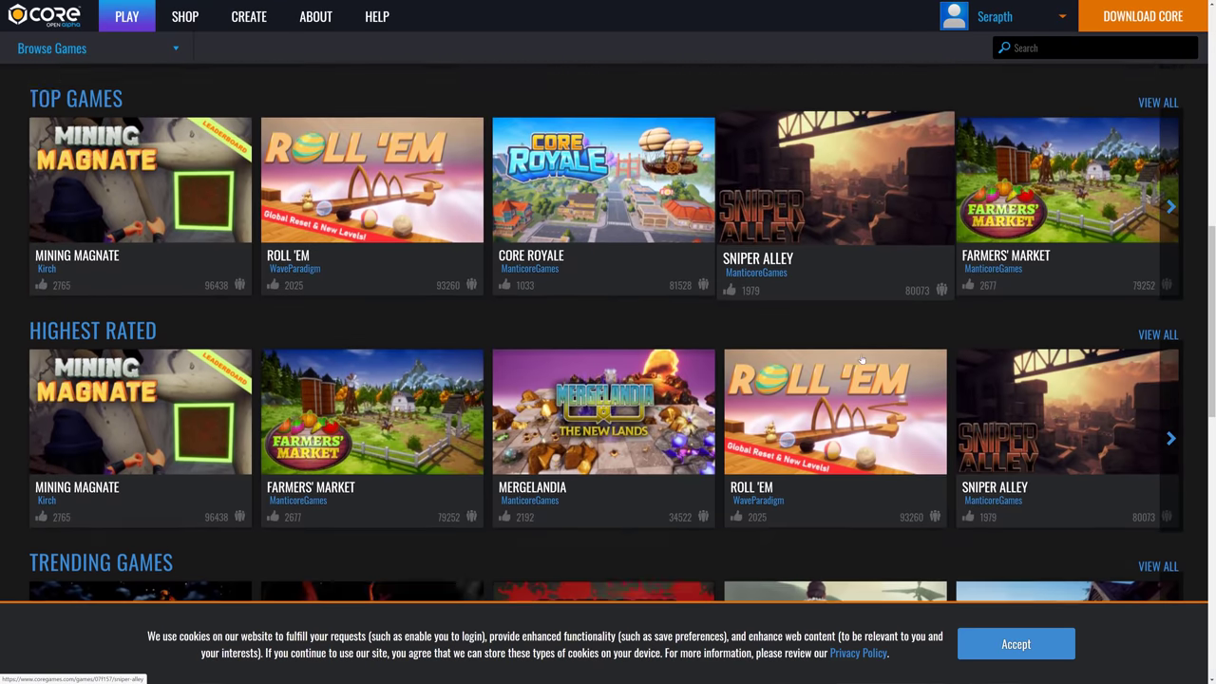
{"action": "scroll", "coordinate": [862, 360], "scroll_direction": "down", "scroll_amount": 5}
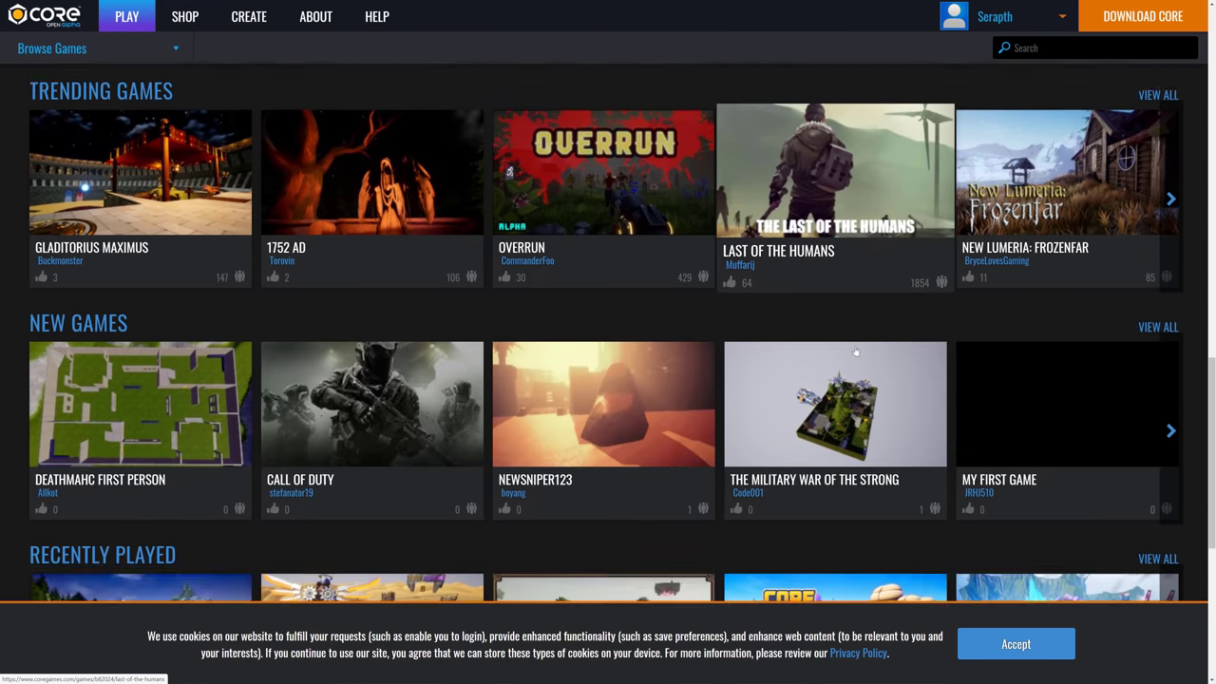
{"action": "scroll", "coordinate": [855, 351], "scroll_direction": "down", "scroll_amount": 5}
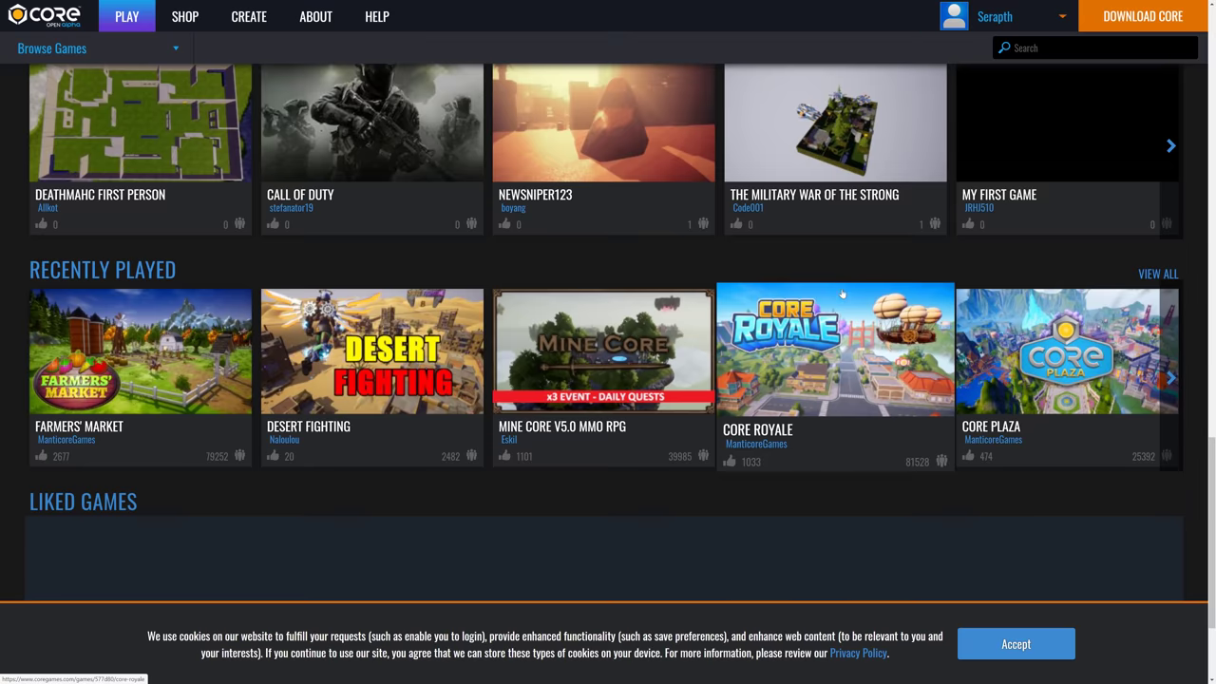
{"action": "scroll", "coordinate": [841, 293], "scroll_direction": "up", "scroll_amount": 8}
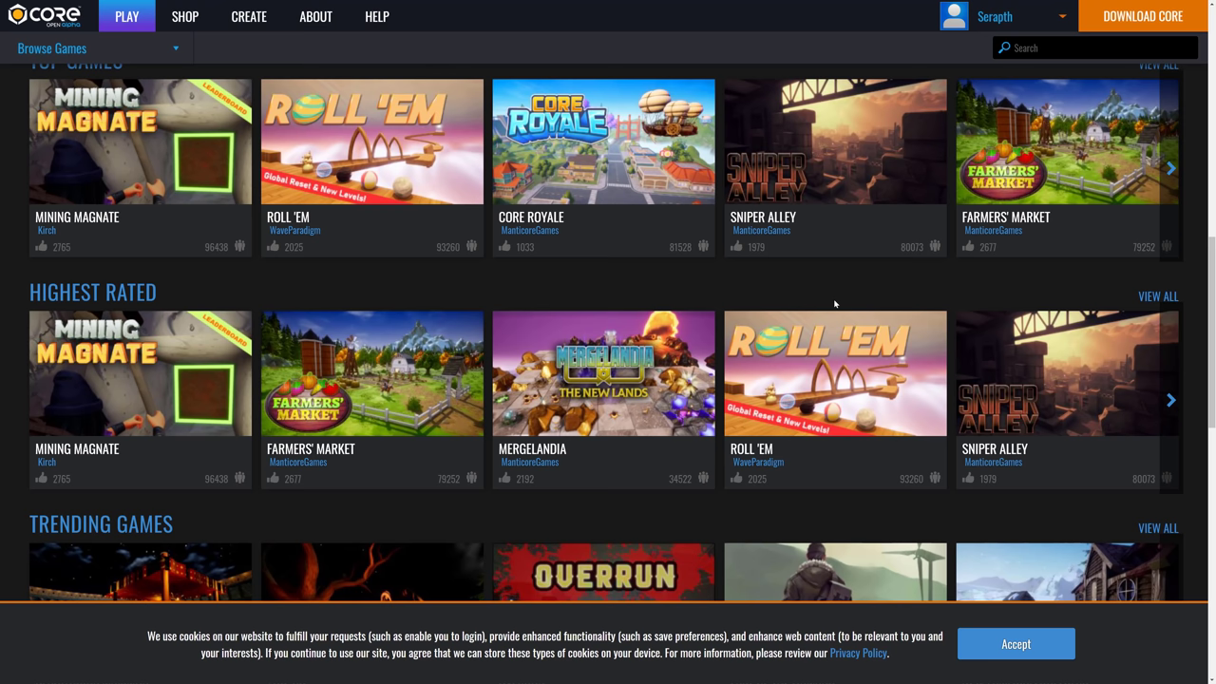
{"action": "key", "text": "alt+Tab"}
{"action": "key", "text": "alt+Tab"}
{"action": "key", "text": "alt+Tab"}
{"action": "key", "text": "alt+Tab"}
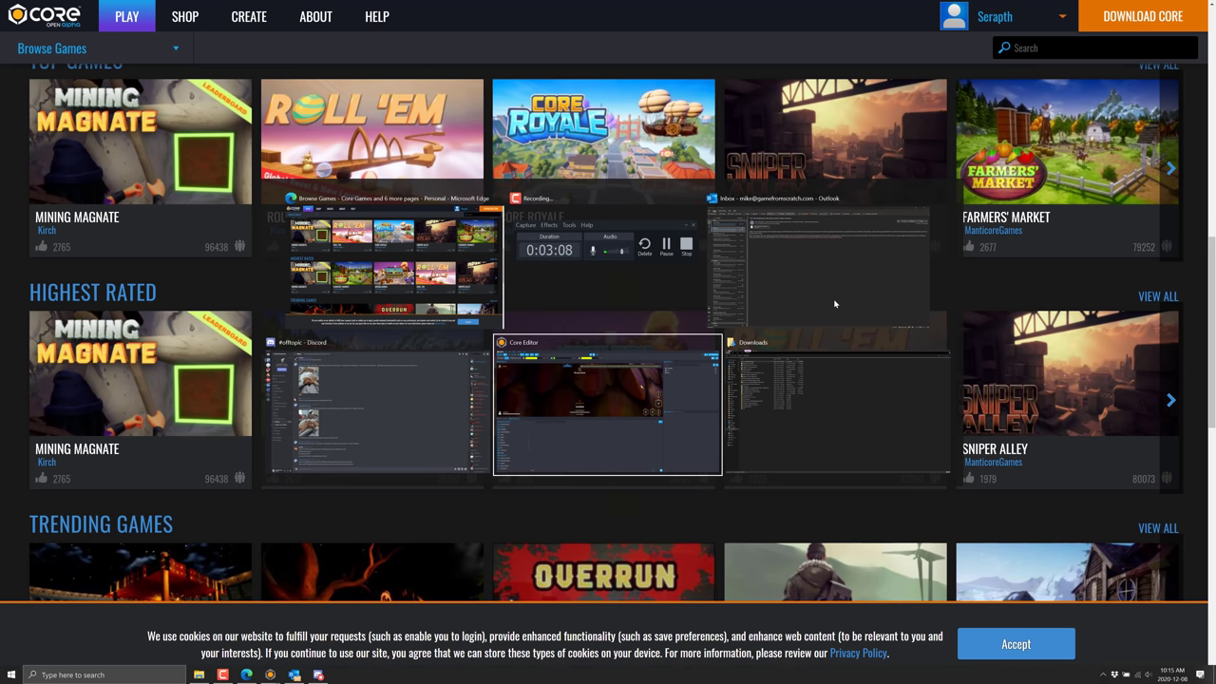
Fly the SpellShock camera past the tower, burning forest and orange dome, then return to the browser
{"action": "scroll", "coordinate": [595, 268], "scroll_direction": "down", "scroll_amount": 5}
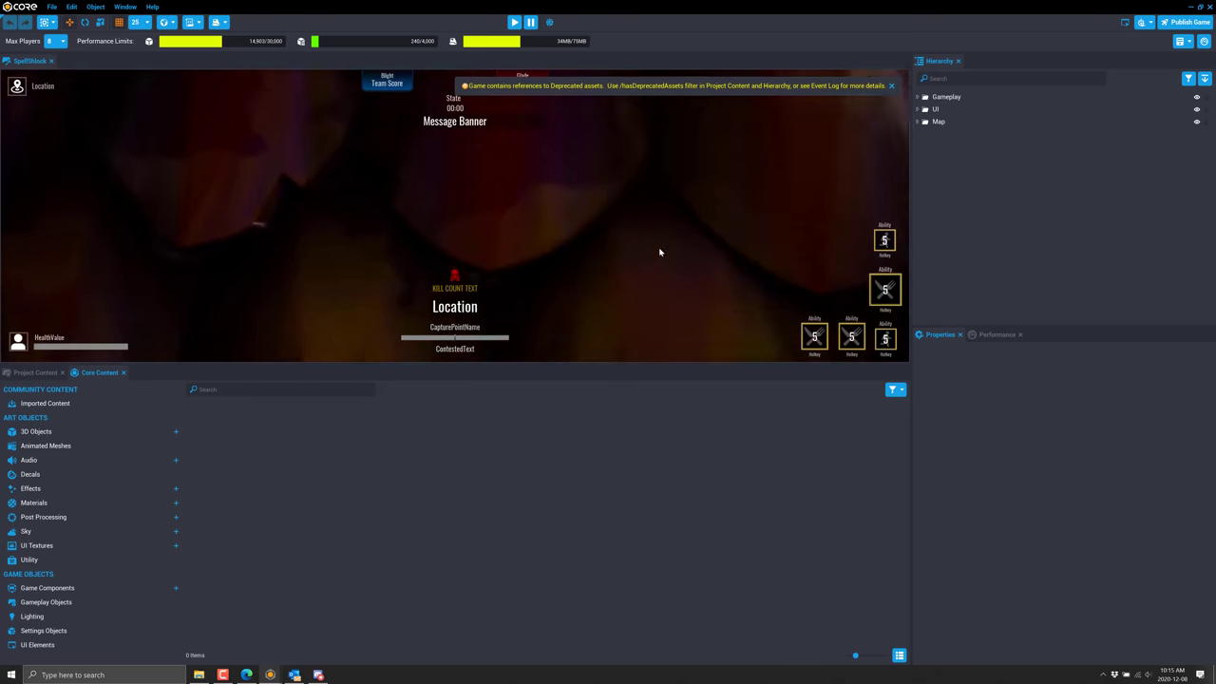
{"action": "scroll", "coordinate": [635, 225], "scroll_direction": "down", "scroll_amount": 5}
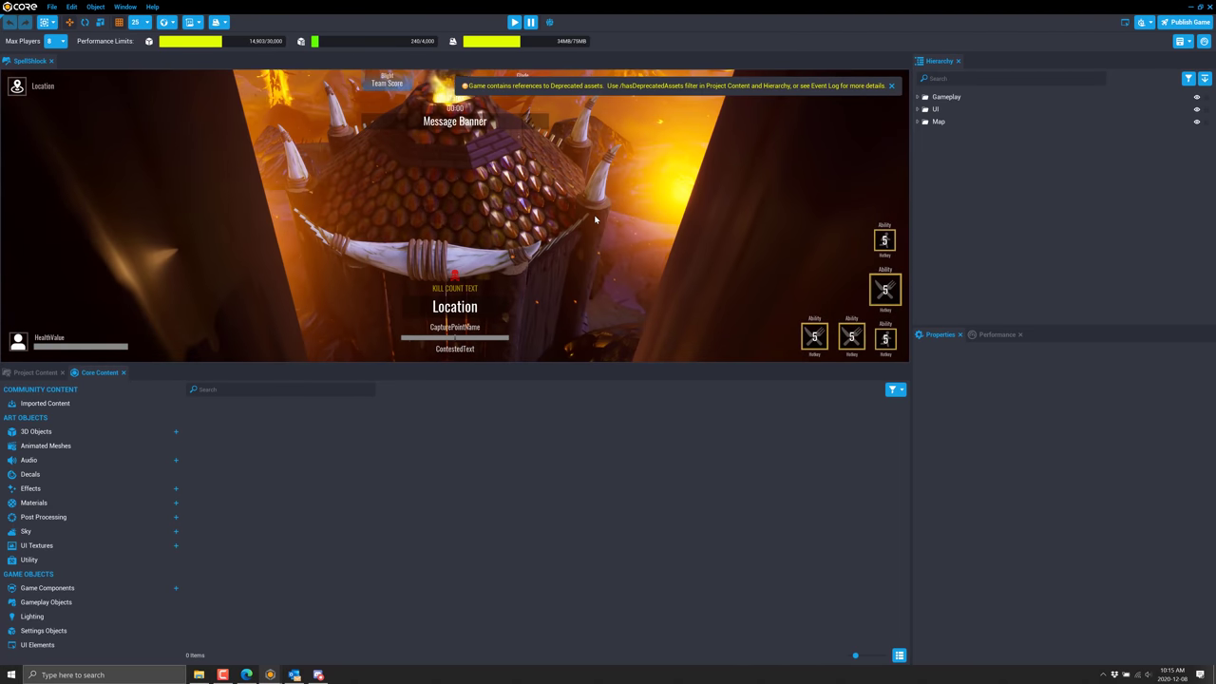
{"action": "mouse_move", "coordinate": [633, 186]}
{"action": "right_mouse_down"}
{"action": "mouse_move", "coordinate": [634, 163]}
{"action": "mouse_move", "coordinate": [587, 167]}
{"action": "mouse_move", "coordinate": [581, 195]}
{"action": "mouse_move", "coordinate": [595, 203]}
{"action": "right_mouse_up"}
{"action": "mouse_move", "coordinate": [705, 204]}
{"action": "right_mouse_down"}
{"action": "mouse_move", "coordinate": [774, 209]}
{"action": "mouse_move", "coordinate": [573, 207]}
{"action": "mouse_move", "coordinate": [707, 200]}
{"action": "right_mouse_up"}
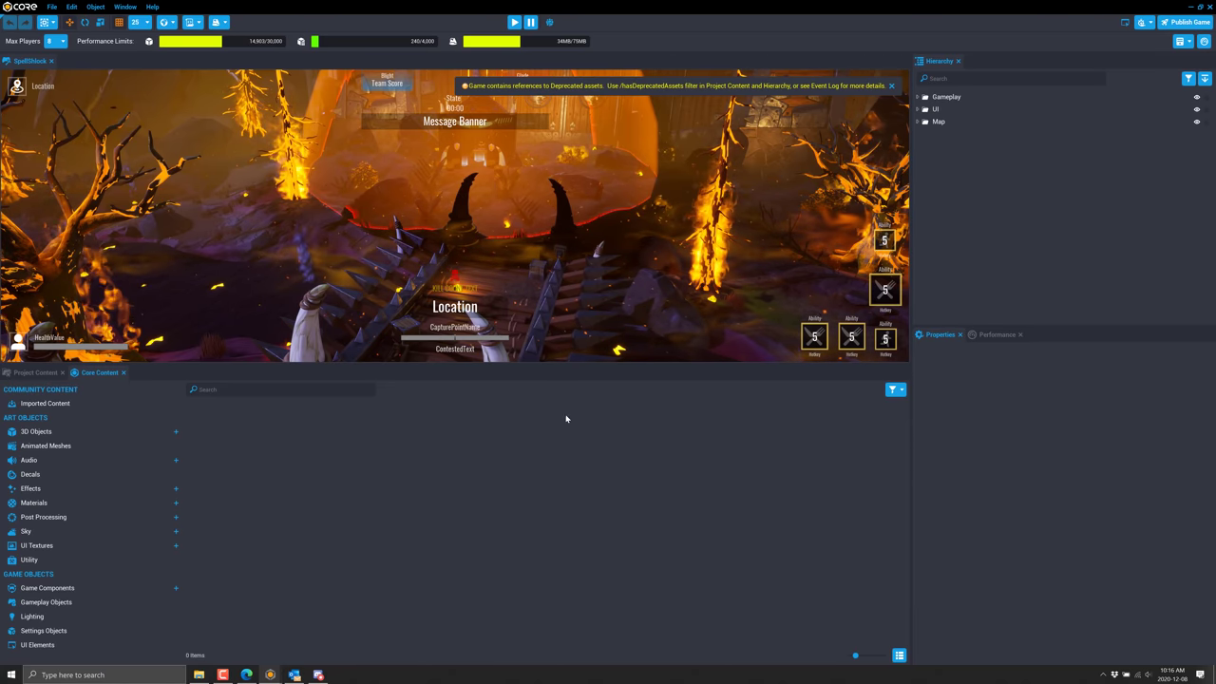
{"action": "mouse_move", "coordinate": [607, 219]}
{"action": "right_mouse_down"}
{"action": "mouse_move", "coordinate": [724, 169]}
{"action": "mouse_move", "coordinate": [657, 232]}
{"action": "mouse_move", "coordinate": [696, 221]}
{"action": "mouse_move", "coordinate": [614, 204]}
{"action": "mouse_move", "coordinate": [397, 219]}
{"action": "mouse_move", "coordinate": [589, 212]}
{"action": "right_mouse_up"}
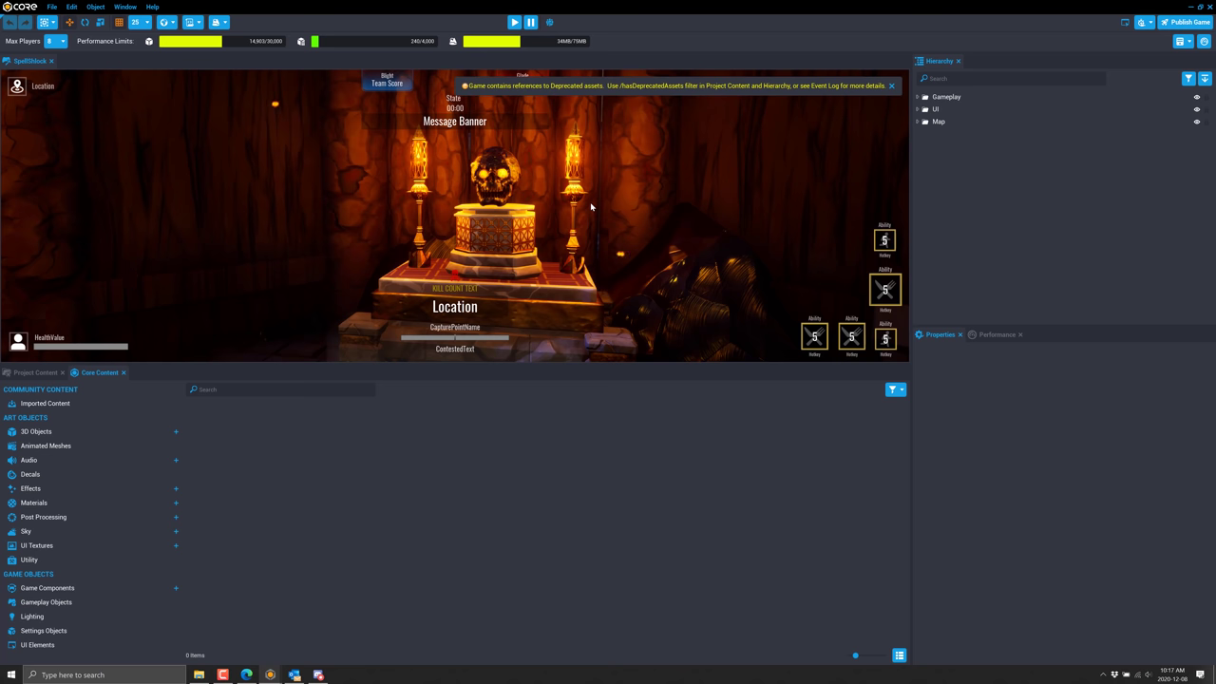
{"action": "key", "text": "alt+Tab"}
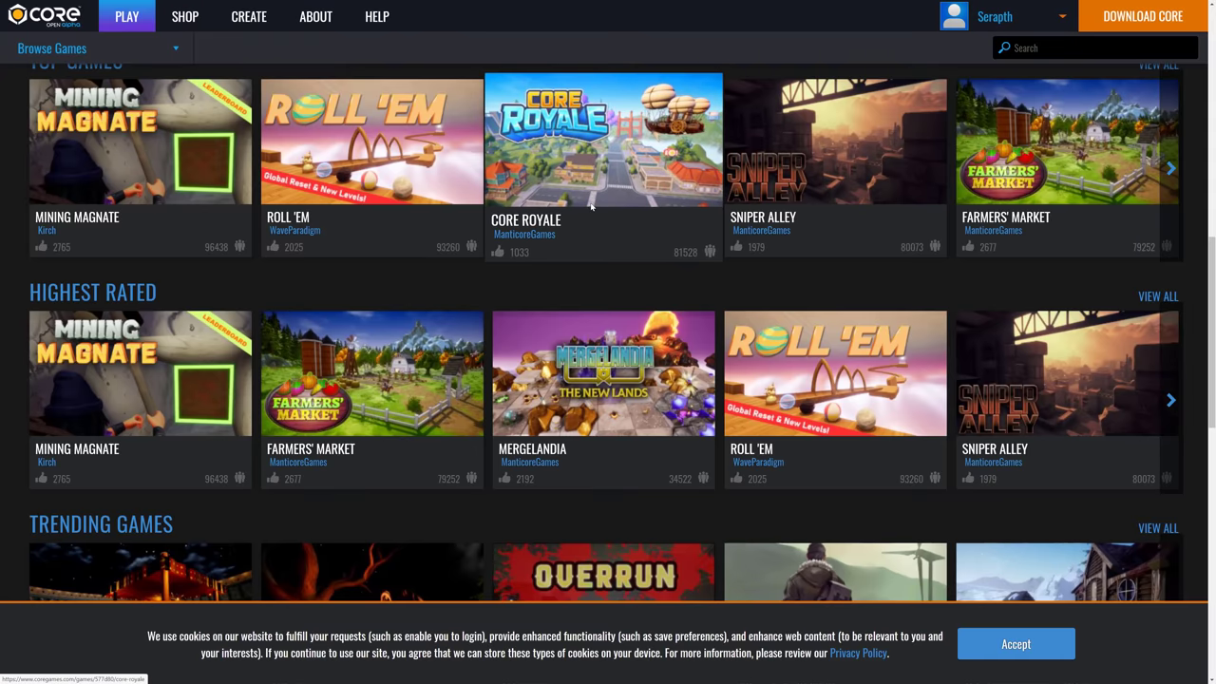
{"action": "key", "text": "ctrl+Tab"}
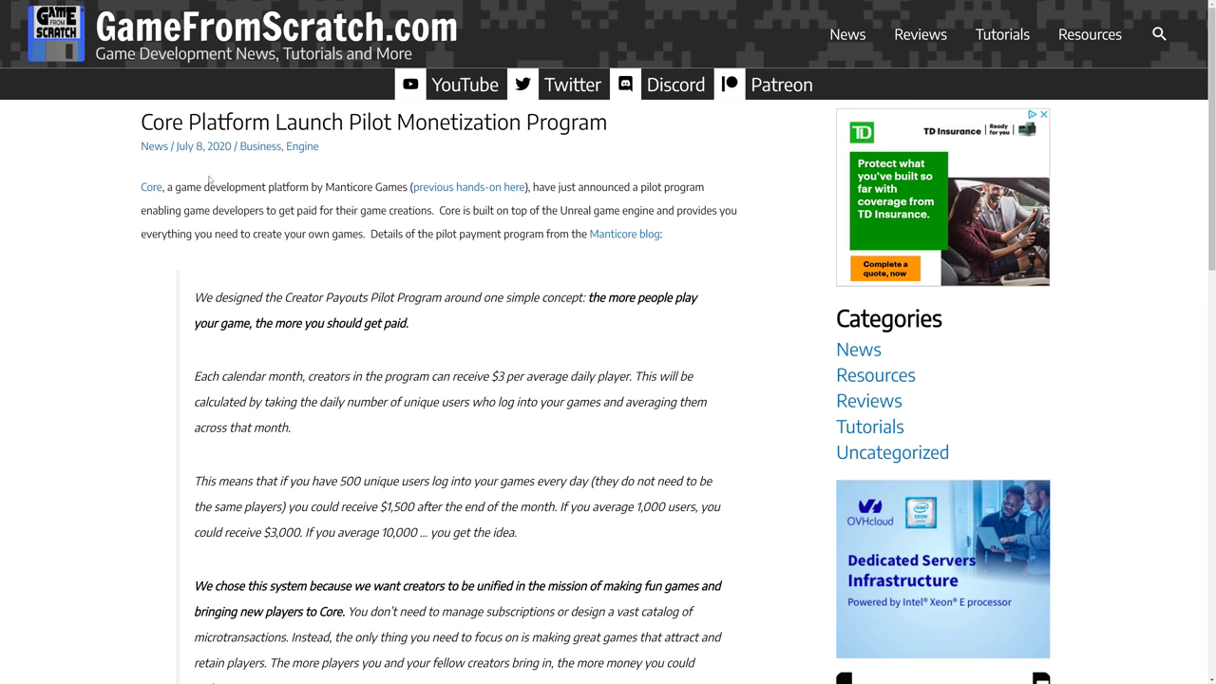
Read the GameFromScratch Core pilot monetization article down to its video, selecting one paragraph
{"action": "scroll", "coordinate": [314, 203], "scroll_direction": "down", "scroll_amount": 1}
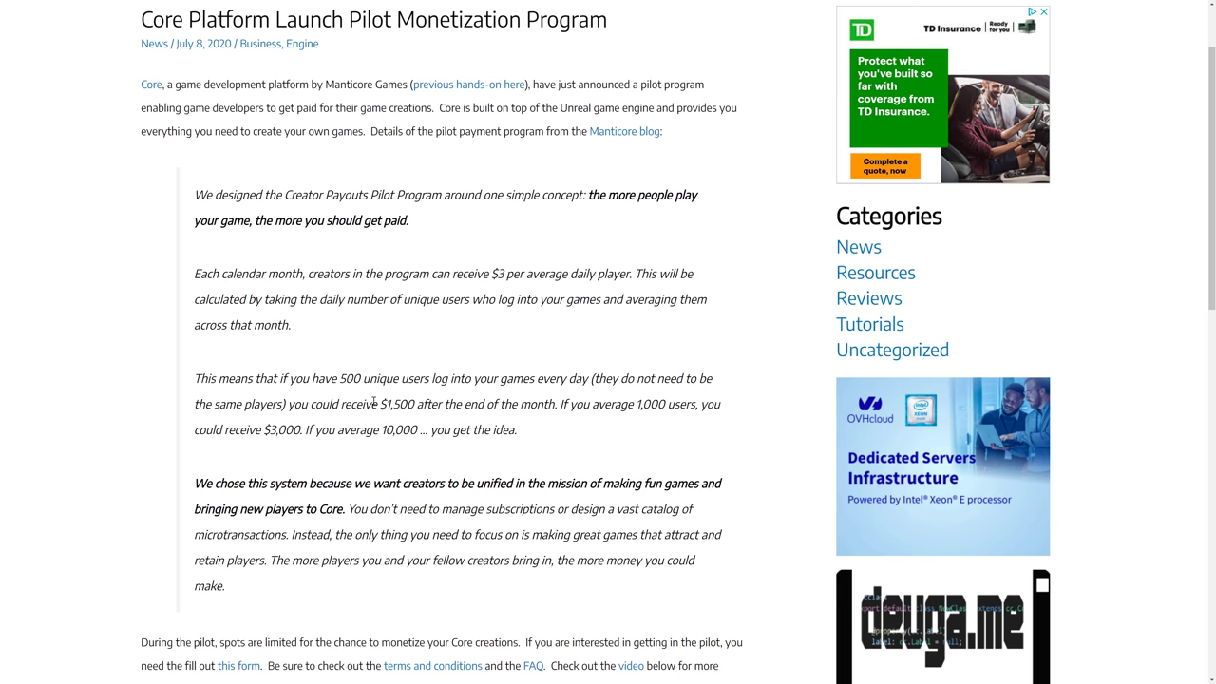
{"action": "scroll", "coordinate": [373, 402], "scroll_direction": "down", "scroll_amount": 3}
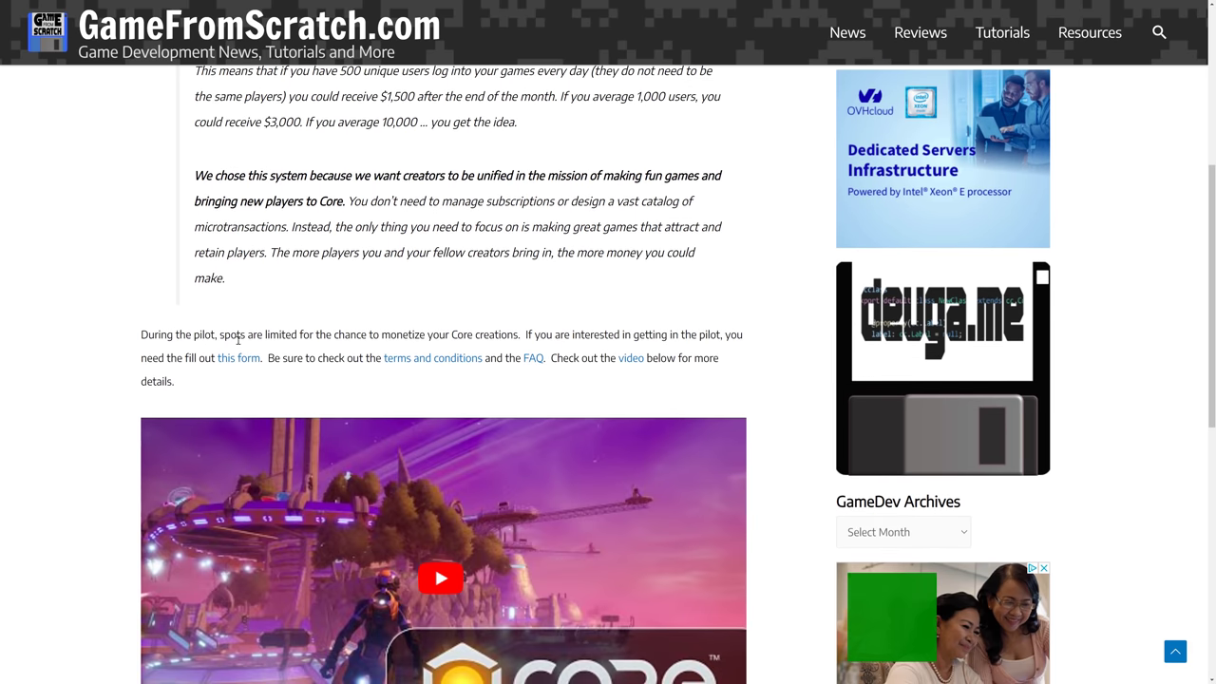
{"action": "left_click_drag", "start_coordinate": [237, 336], "coordinate": [426, 380]}
{"action": "scroll", "coordinate": [429, 358], "scroll_direction": "up", "scroll_amount": 2}
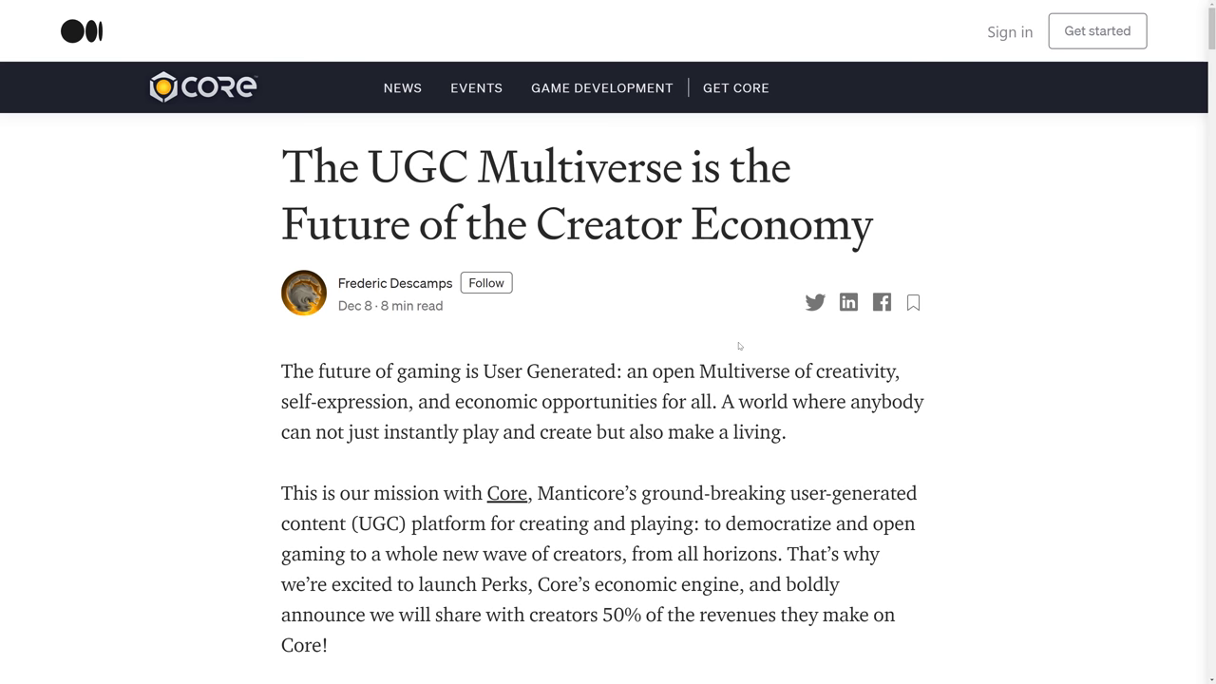
Glance at the Core editor, then return to the Medium Perks article and read further down
{"action": "key", "text": "alt+Tab"}
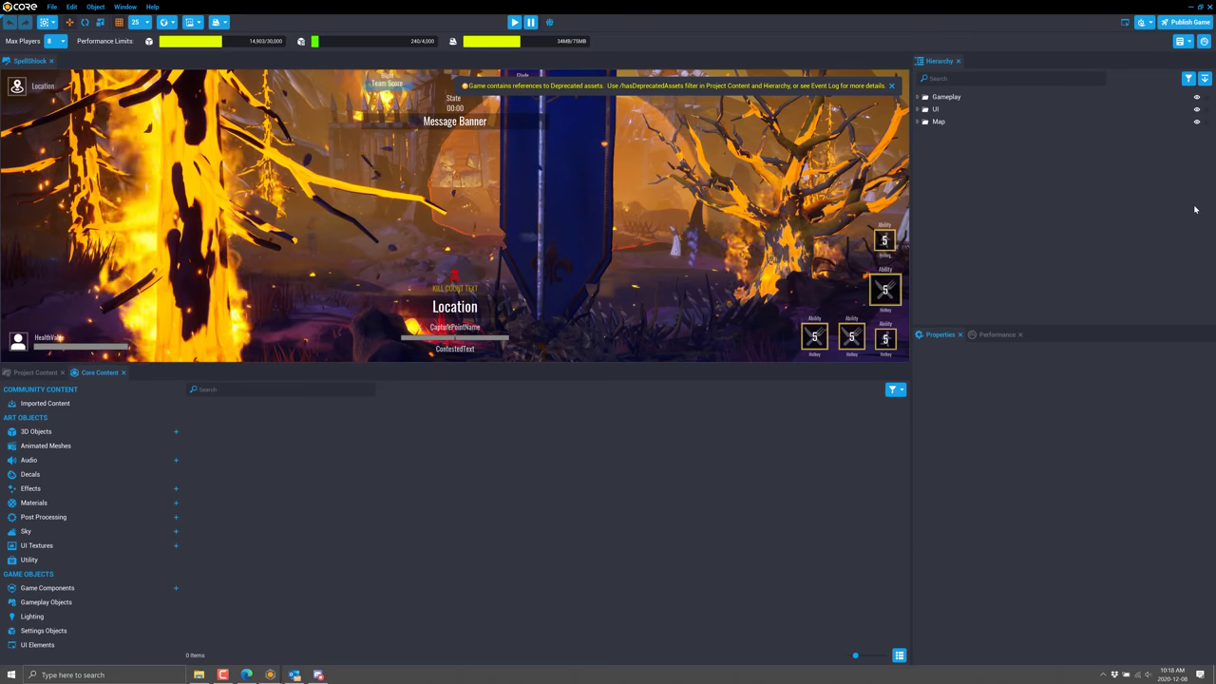
{"action": "key", "text": "alt+Tab"}
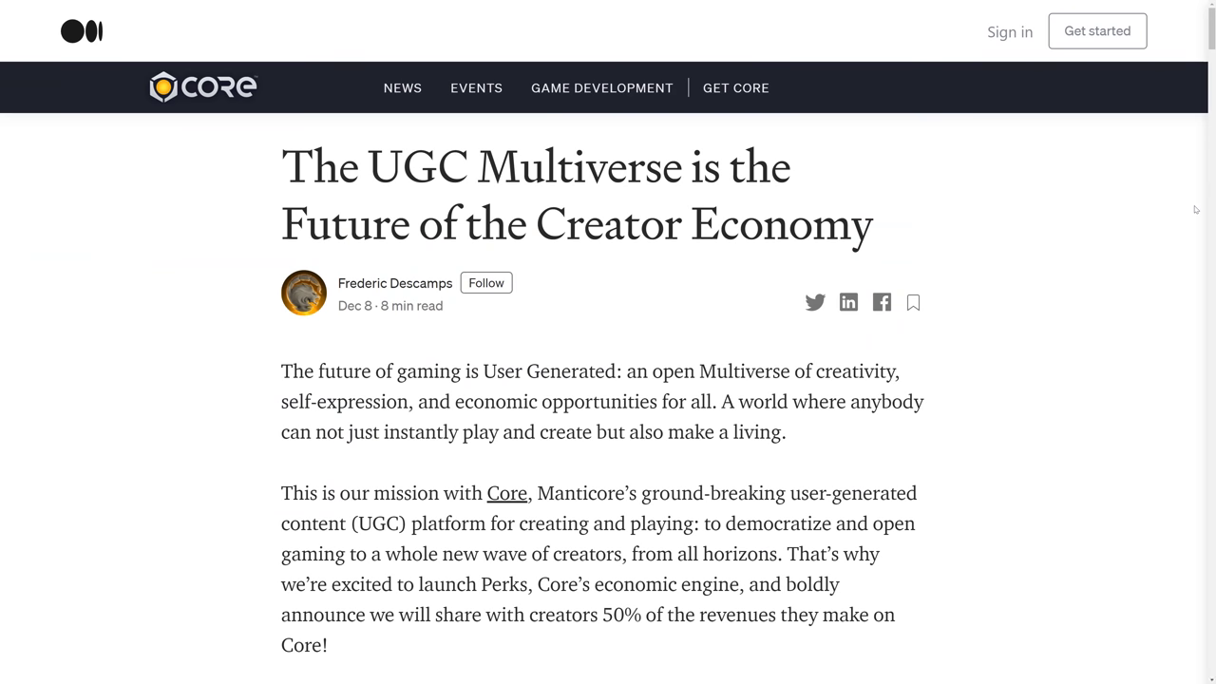
{"action": "scroll", "coordinate": [1181, 266], "scroll_direction": "down", "scroll_amount": 2}
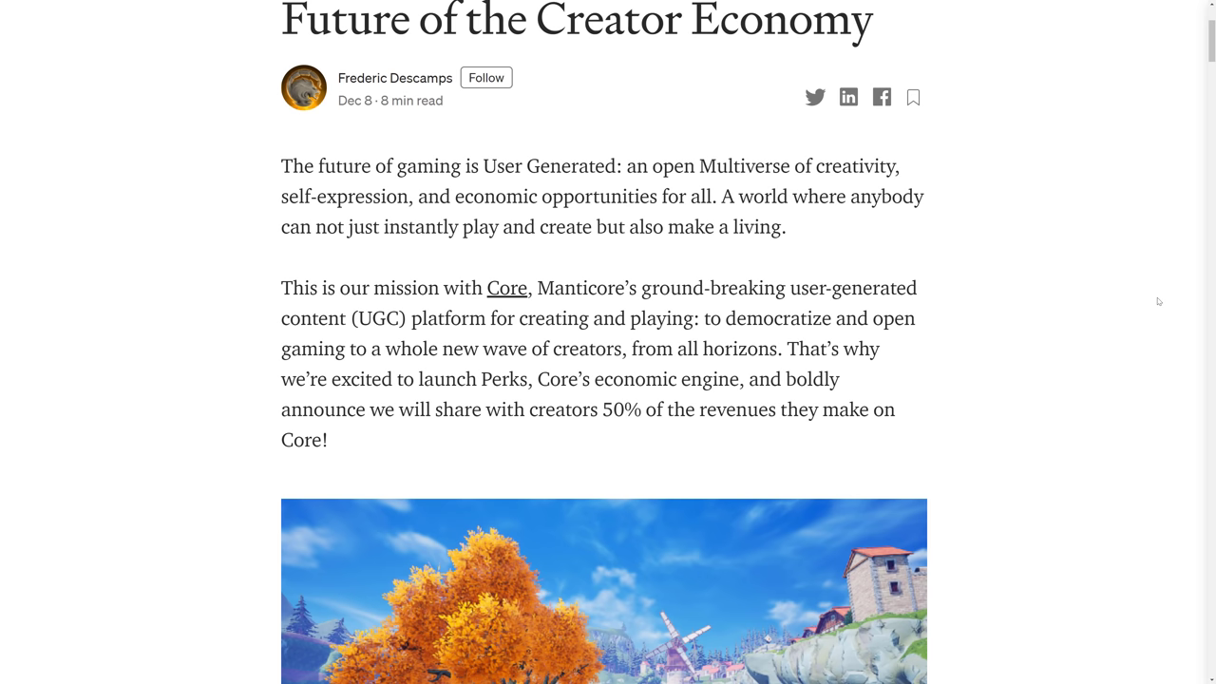
{"action": "scroll", "coordinate": [863, 353], "scroll_direction": "down", "scroll_amount": 1}
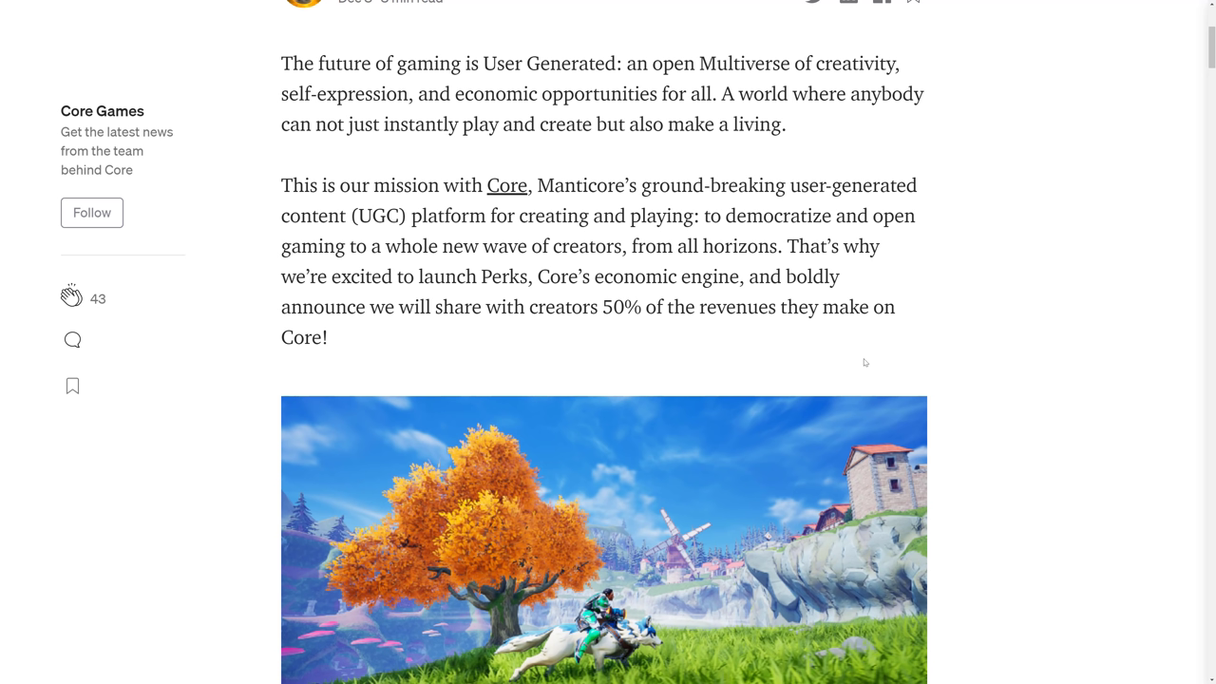
Highlight the creators-get-50% phrase and the game-creation-is-hard paragraph, reading past 'Core: Upending'
{"action": "left_click_drag", "start_coordinate": [537, 307], "coordinate": [674, 307]}
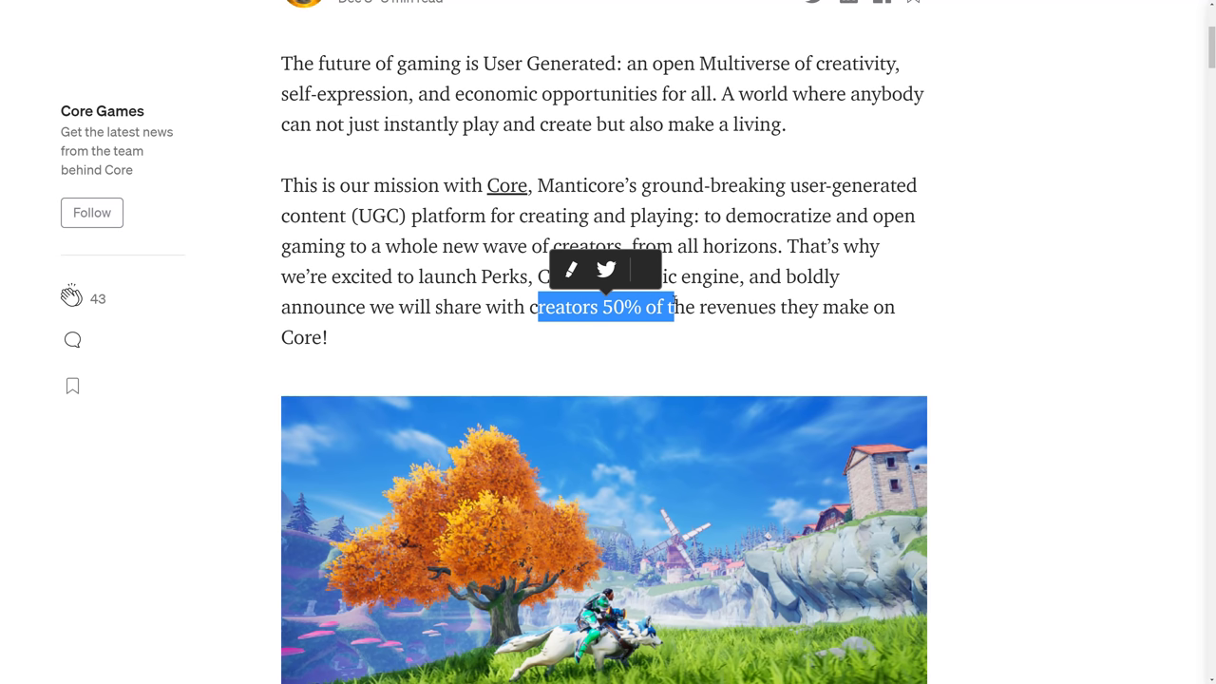
{"action": "left_click", "coordinate": [486, 298]}
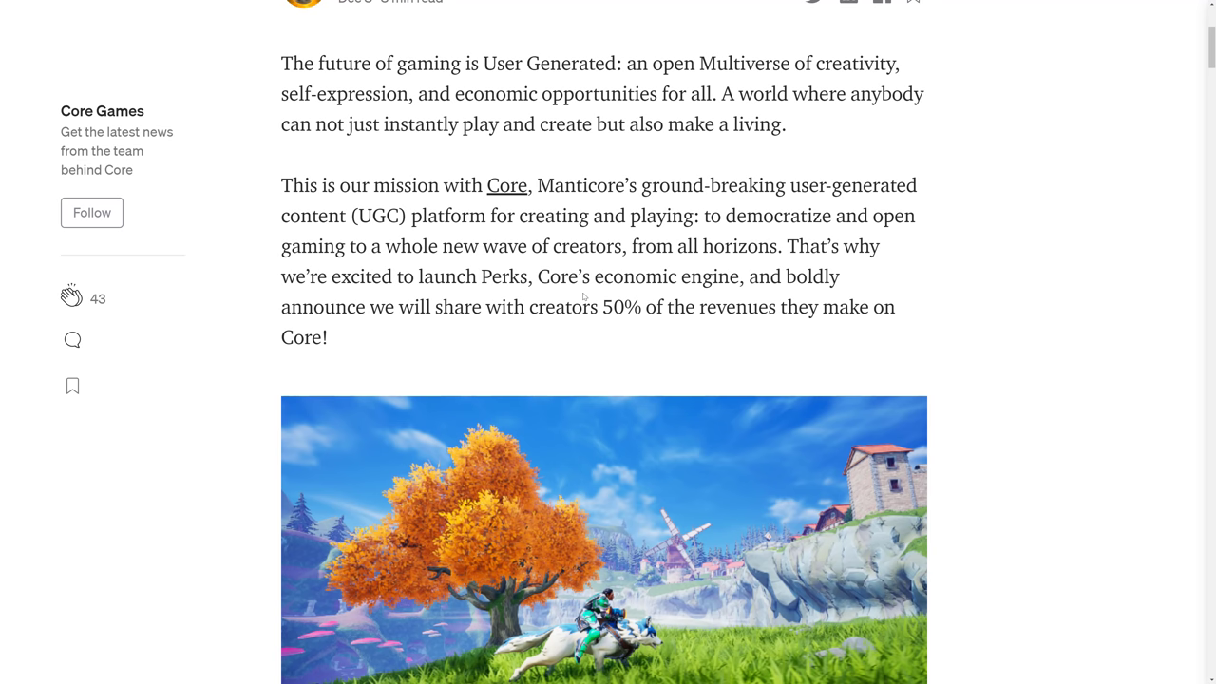
{"action": "scroll", "coordinate": [637, 331], "scroll_direction": "down", "scroll_amount": 6}
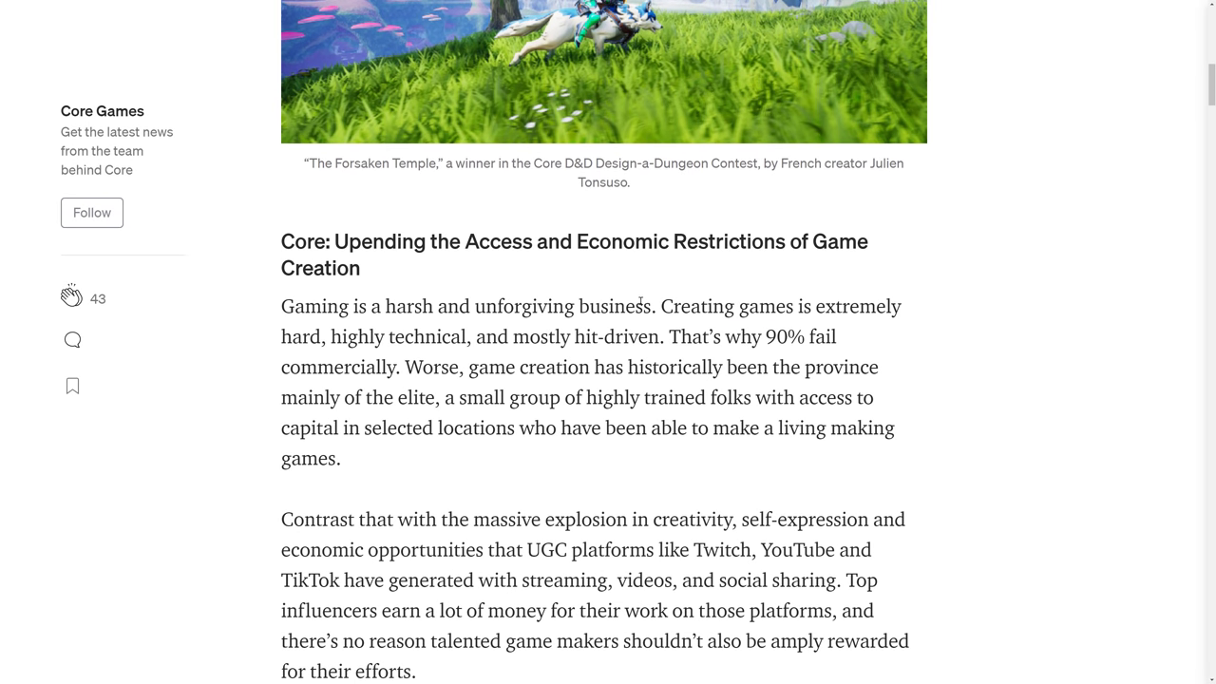
{"action": "scroll", "coordinate": [646, 297], "scroll_direction": "down", "scroll_amount": 2}
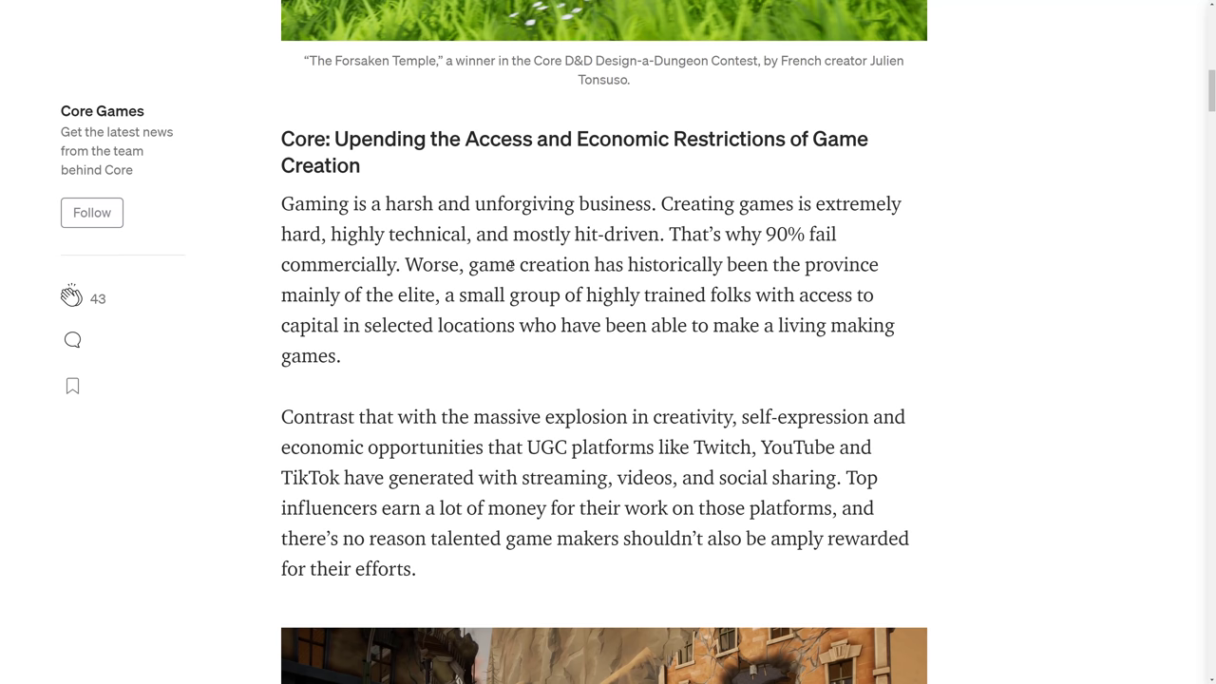
{"action": "left_click_drag", "start_coordinate": [474, 202], "coordinate": [627, 371]}
{"action": "left_click", "coordinate": [618, 388]}
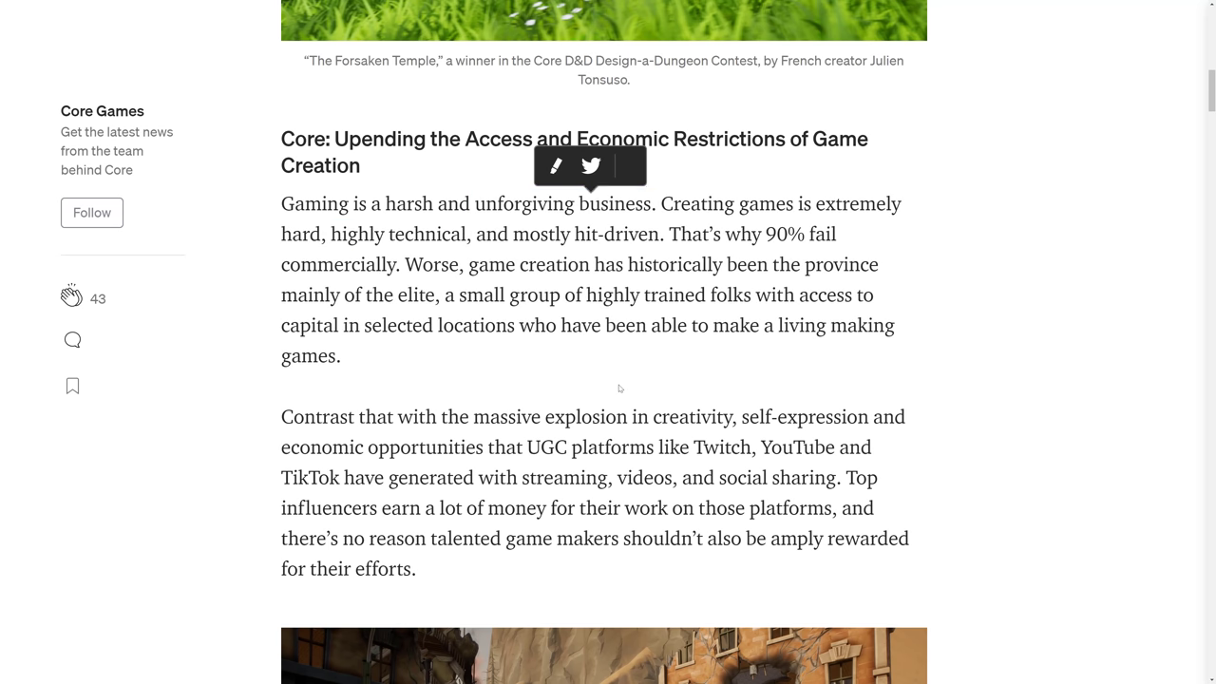
{"action": "scroll", "coordinate": [619, 387], "scroll_direction": "down", "scroll_amount": 3}
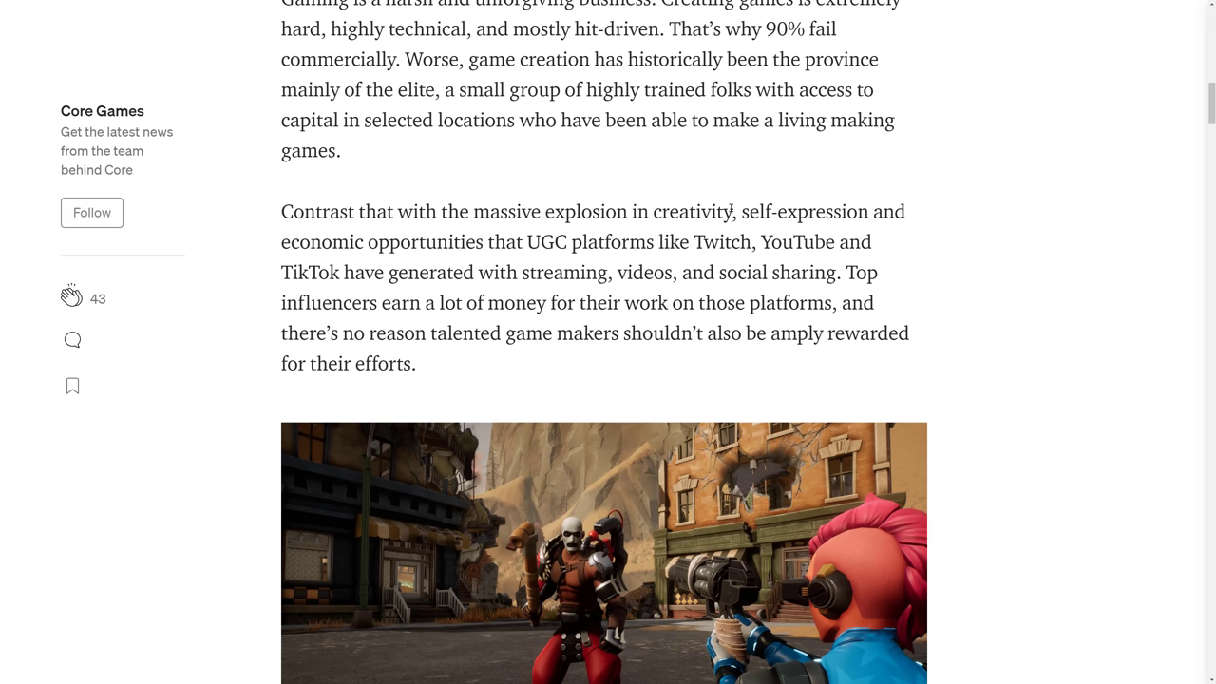
Read down to the Revenue Share charts showing Roblox's 24.5% versus Core's 50% creator share
{"action": "scroll", "coordinate": [770, 209], "scroll_direction": "down", "scroll_amount": 5}
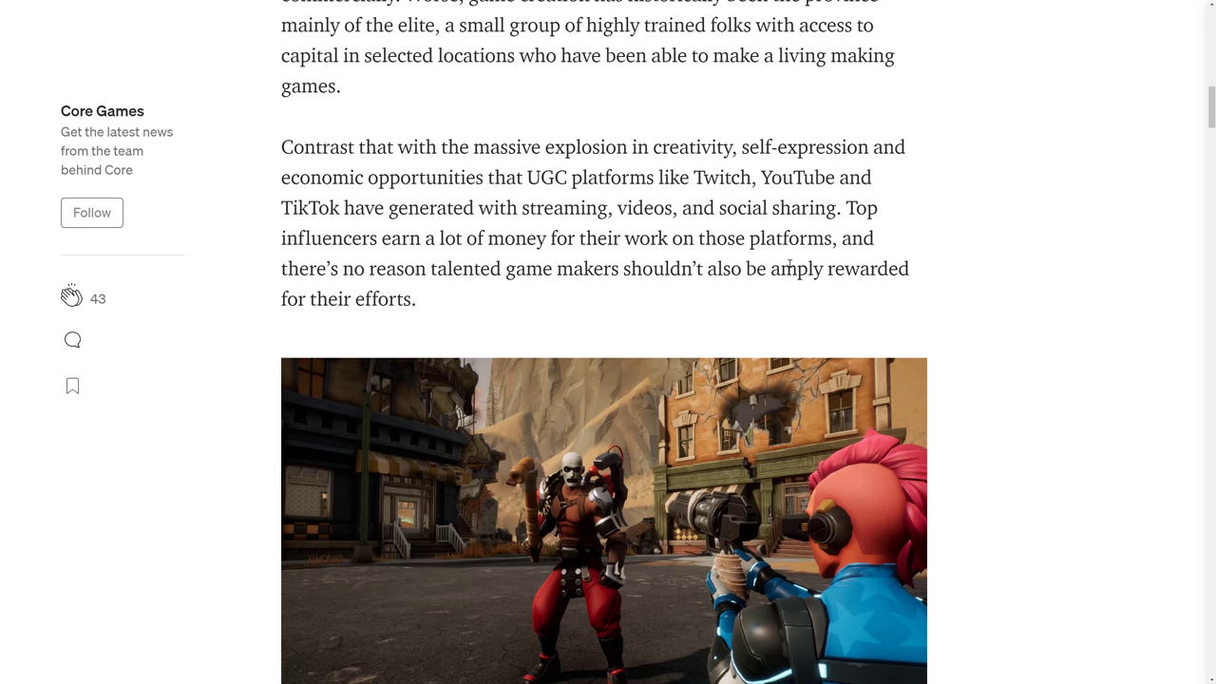
{"action": "scroll", "coordinate": [807, 260], "scroll_direction": "down", "scroll_amount": 3}
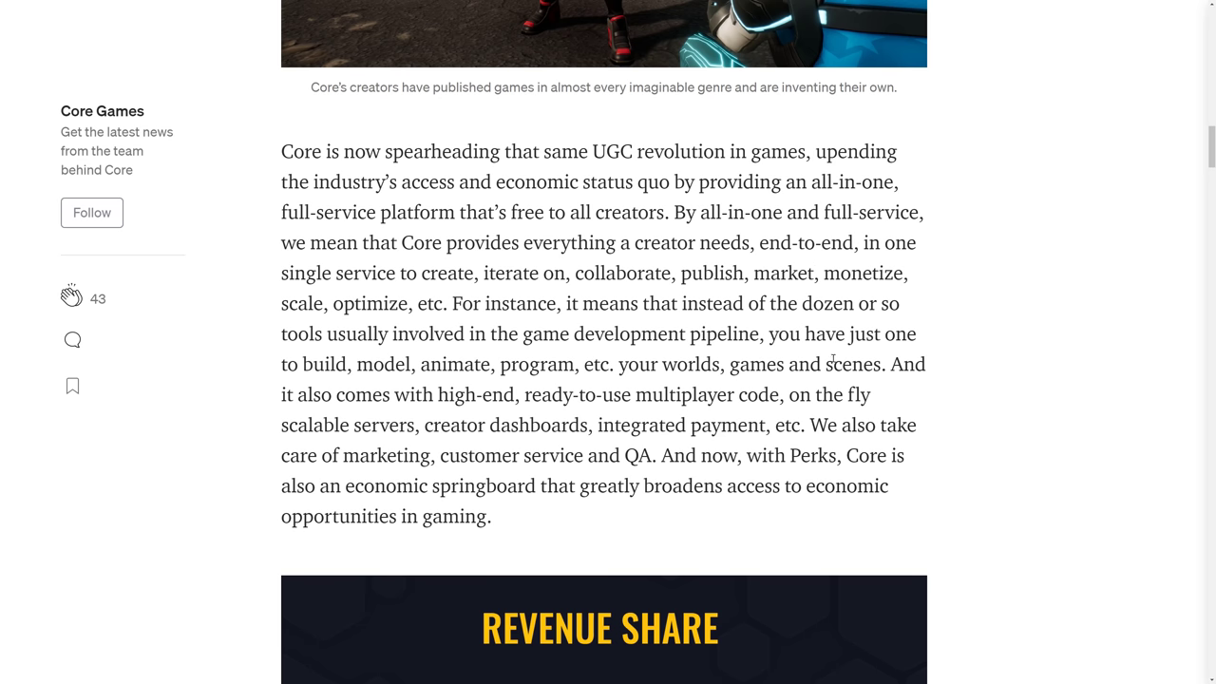
{"action": "scroll", "coordinate": [684, 327], "scroll_direction": "down", "scroll_amount": 1}
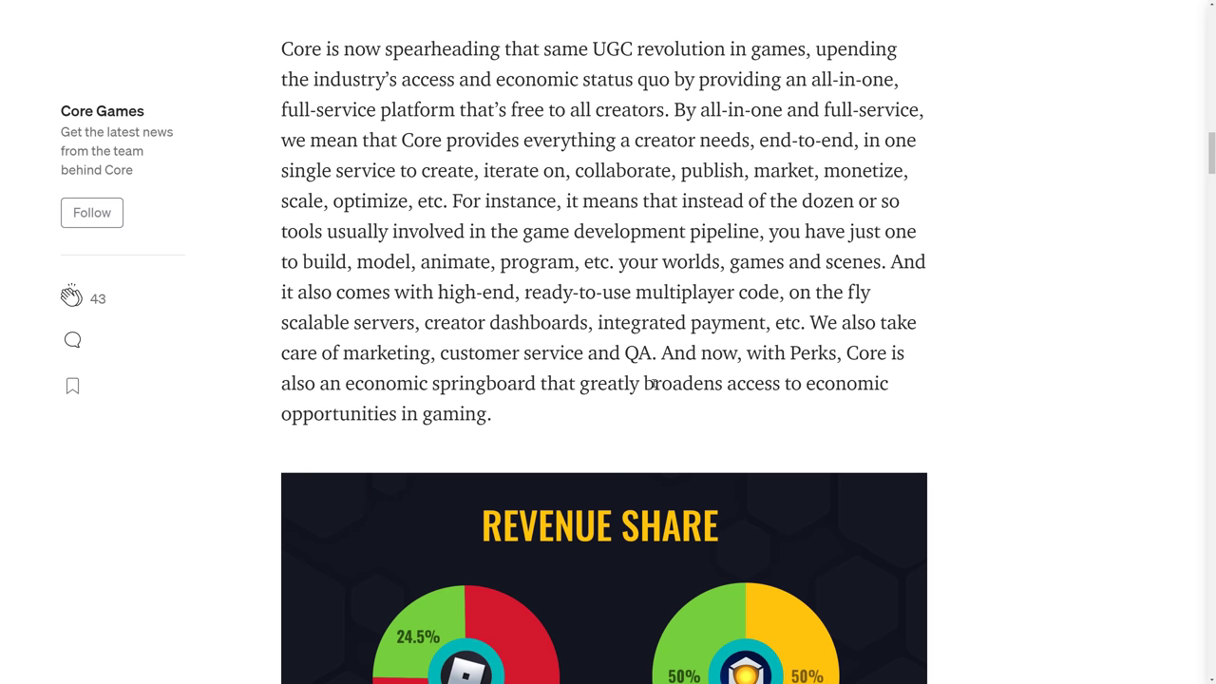
{"action": "scroll", "coordinate": [982, 342], "scroll_direction": "down", "scroll_amount": 3}
{"action": "scroll", "coordinate": [1071, 339], "scroll_direction": "down", "scroll_amount": 1}
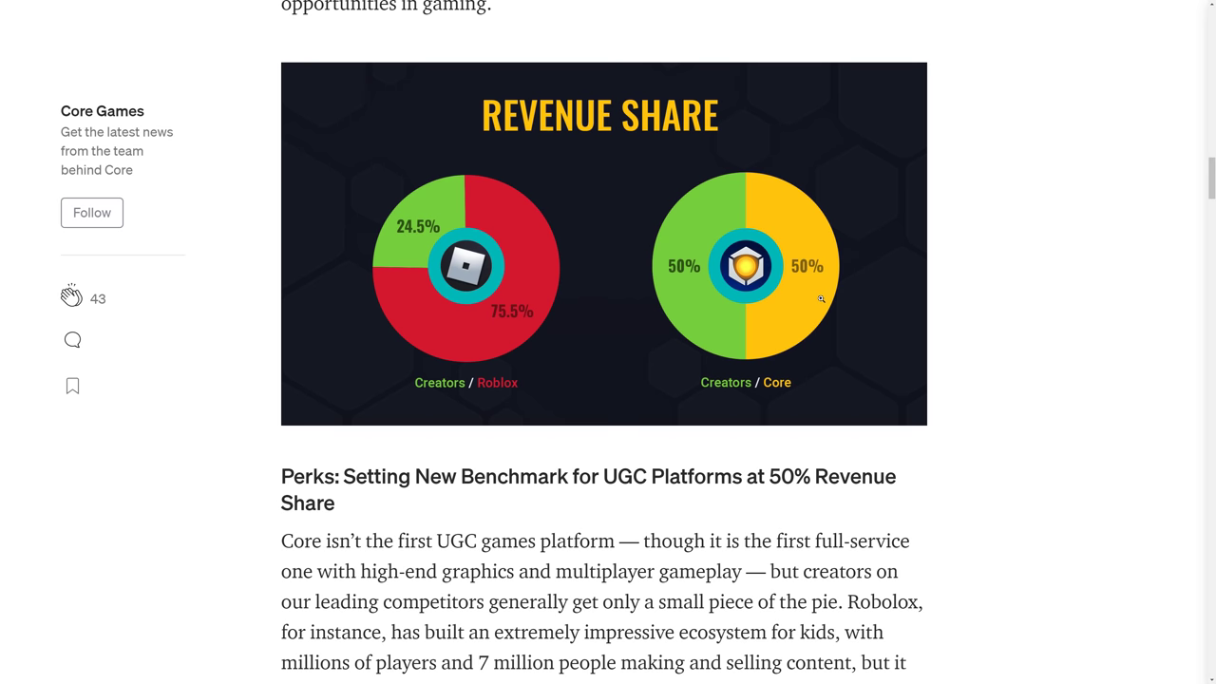
Read past the Perks paragraphs to the Costs Covered By chart comparing Core, Roblox and storefronts
{"action": "scroll", "coordinate": [820, 298], "scroll_direction": "down", "scroll_amount": 5}
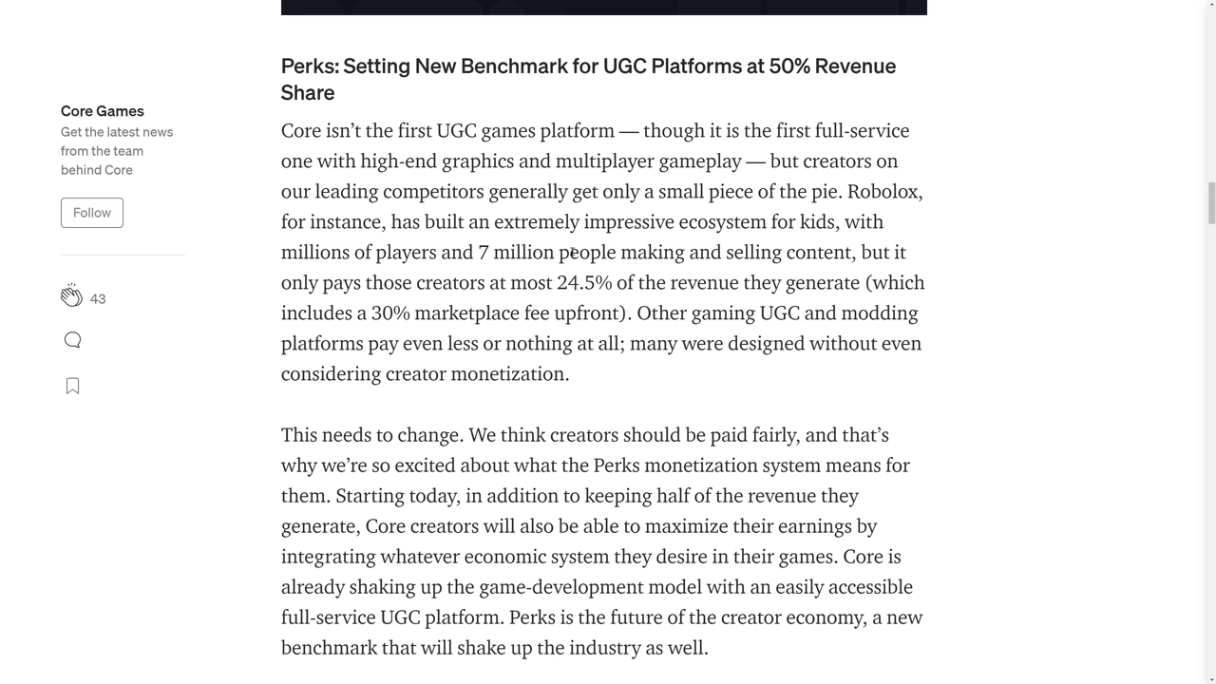
{"action": "scroll", "coordinate": [573, 252], "scroll_direction": "down", "scroll_amount": 1}
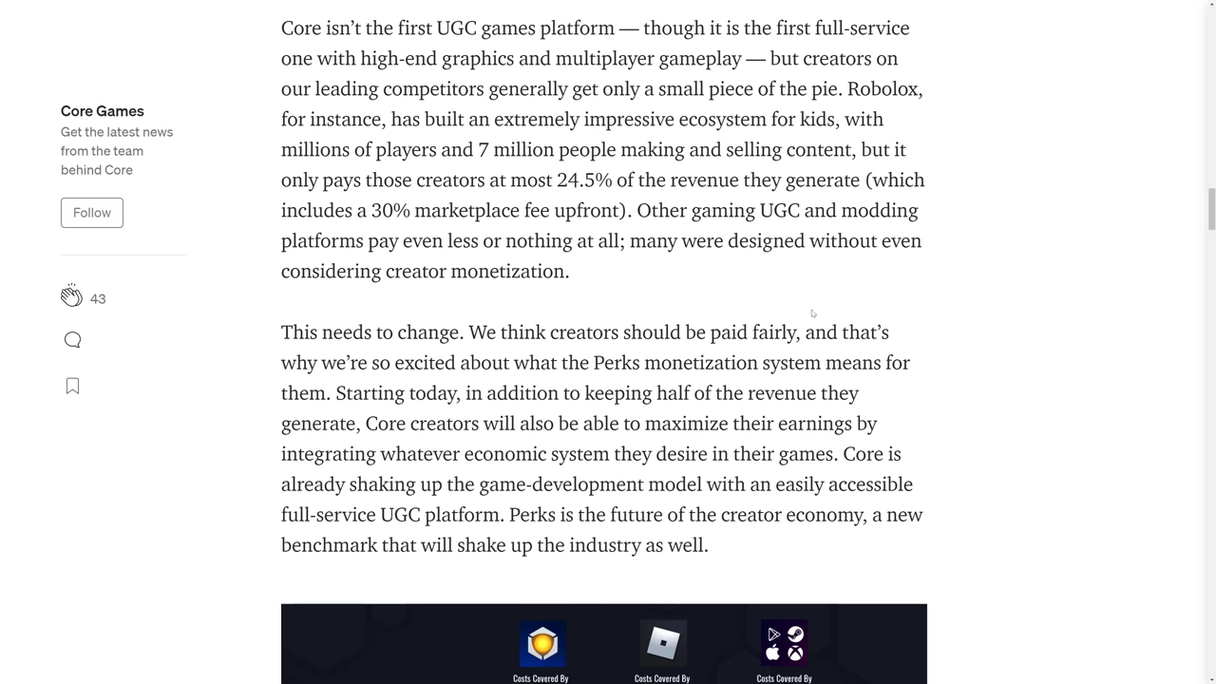
{"action": "scroll", "coordinate": [808, 310], "scroll_direction": "down", "scroll_amount": 2}
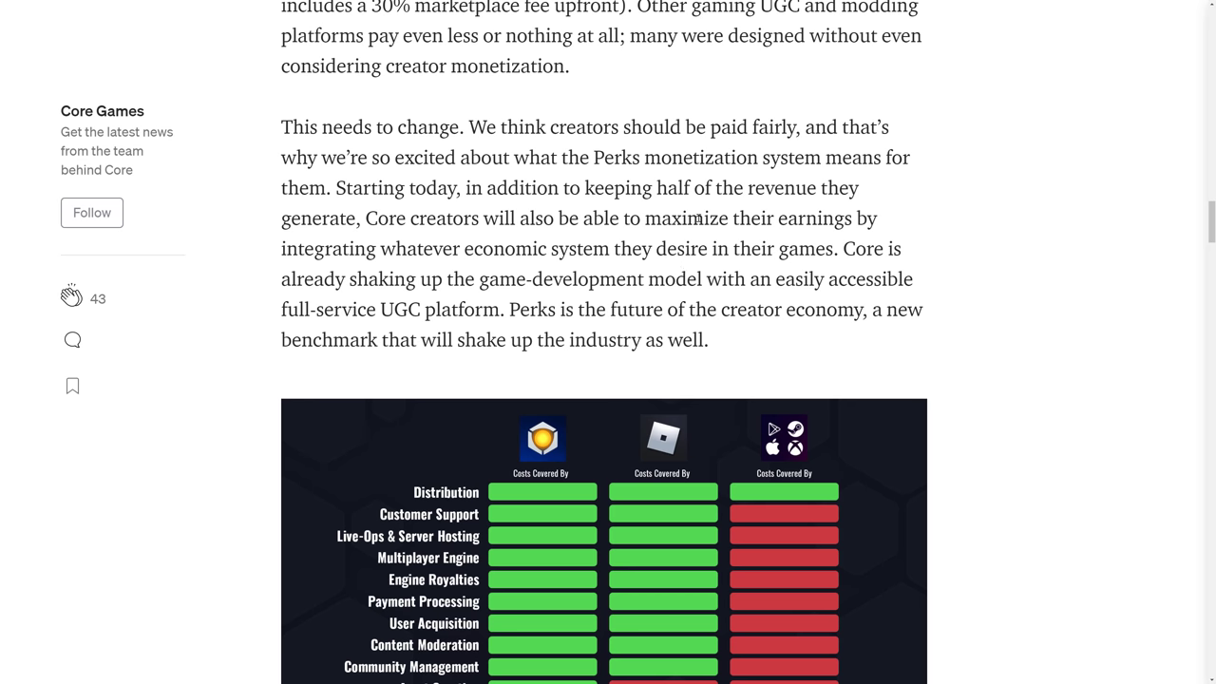
Read past the cost table and Perks' free-to-play, premium and membership options to the Roll 'em image
{"action": "scroll", "coordinate": [698, 218], "scroll_direction": "down", "scroll_amount": 2}
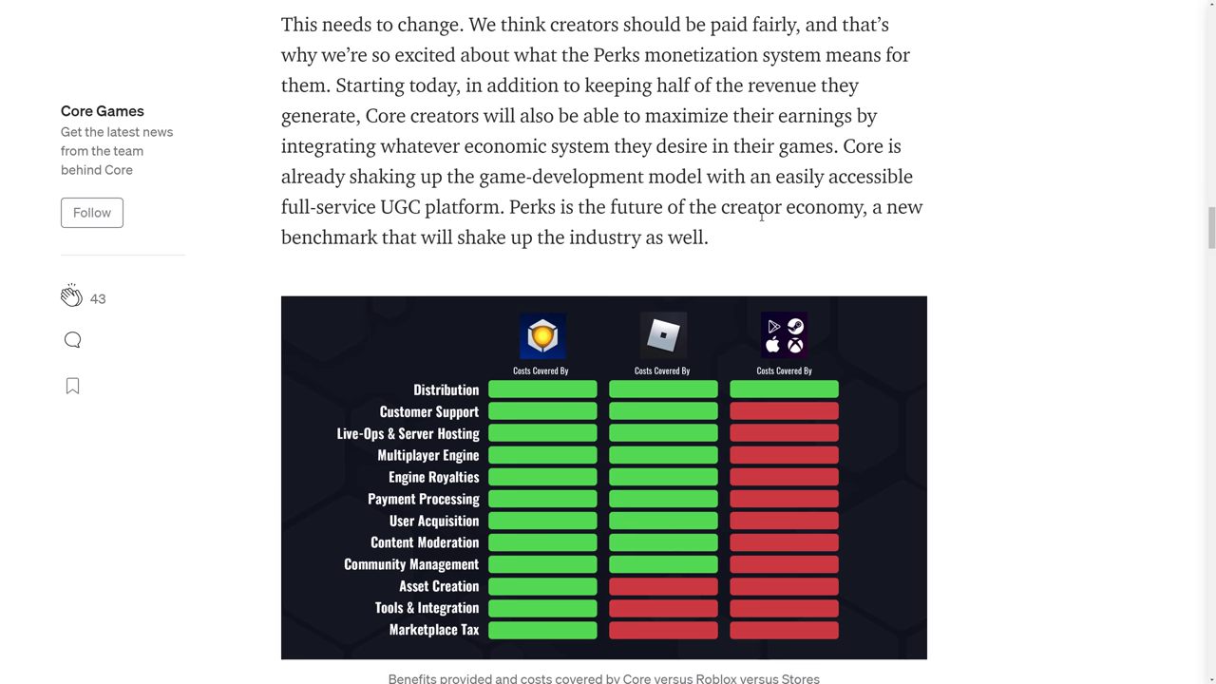
{"action": "scroll", "coordinate": [761, 216], "scroll_direction": "down", "scroll_amount": 1}
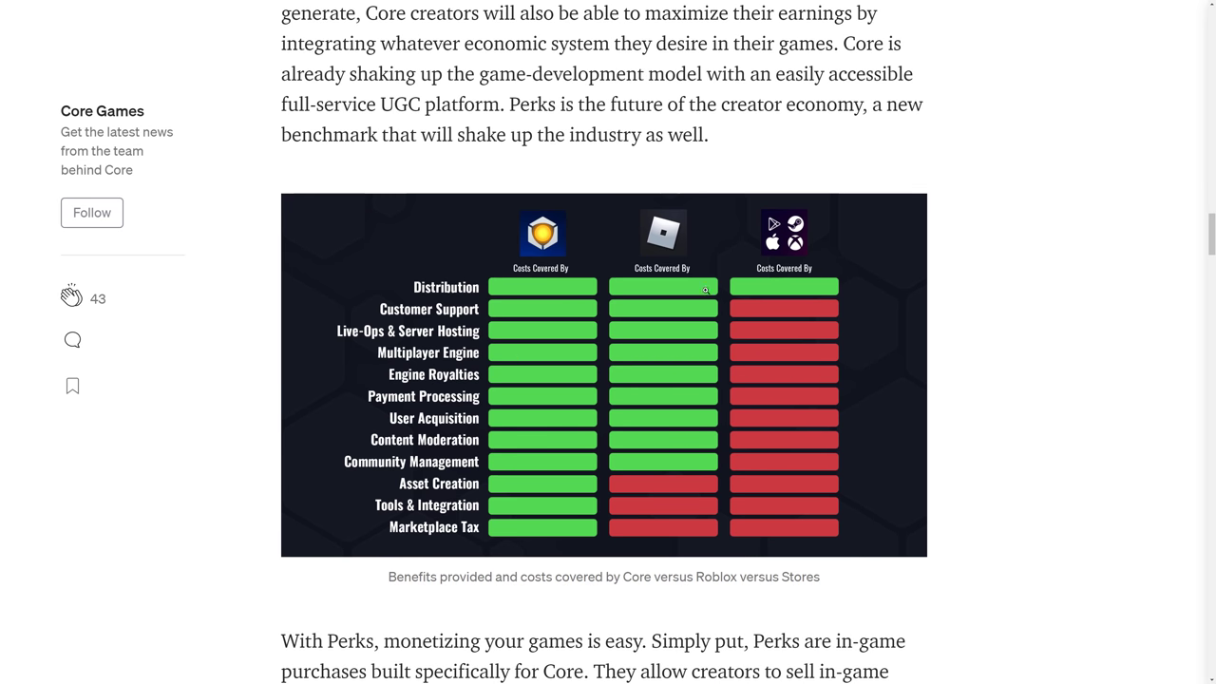
{"action": "scroll", "coordinate": [682, 455], "scroll_direction": "down", "scroll_amount": 3}
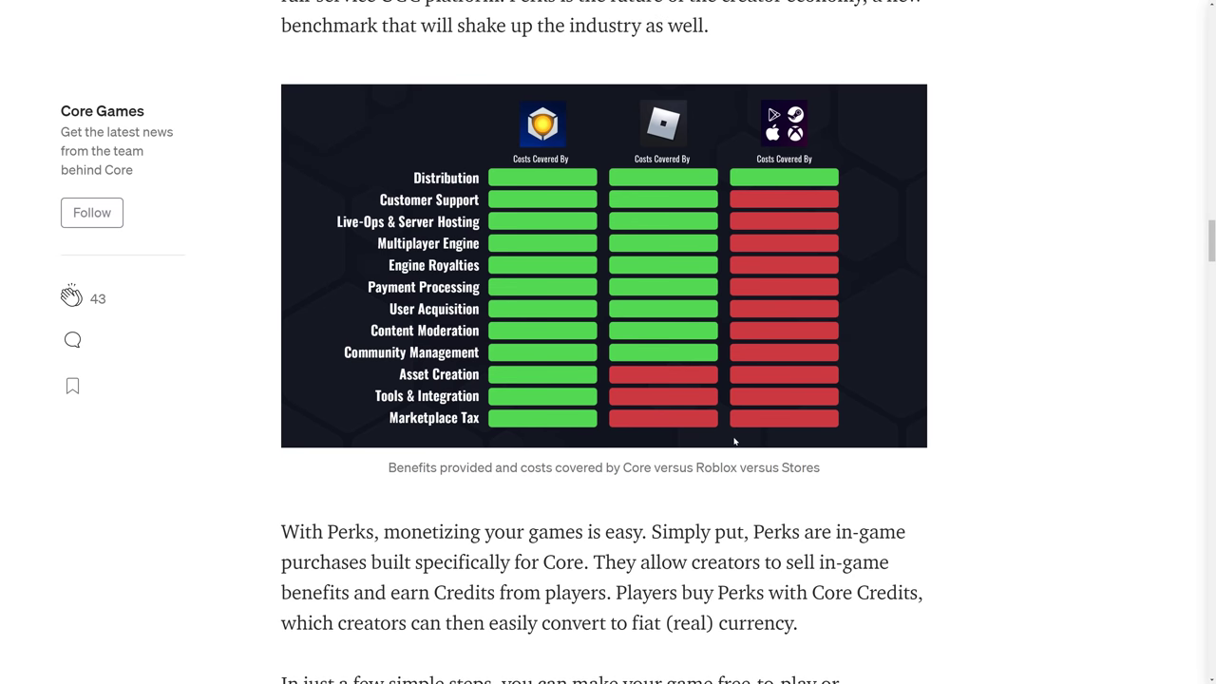
{"action": "scroll", "coordinate": [752, 416], "scroll_direction": "down", "scroll_amount": 2}
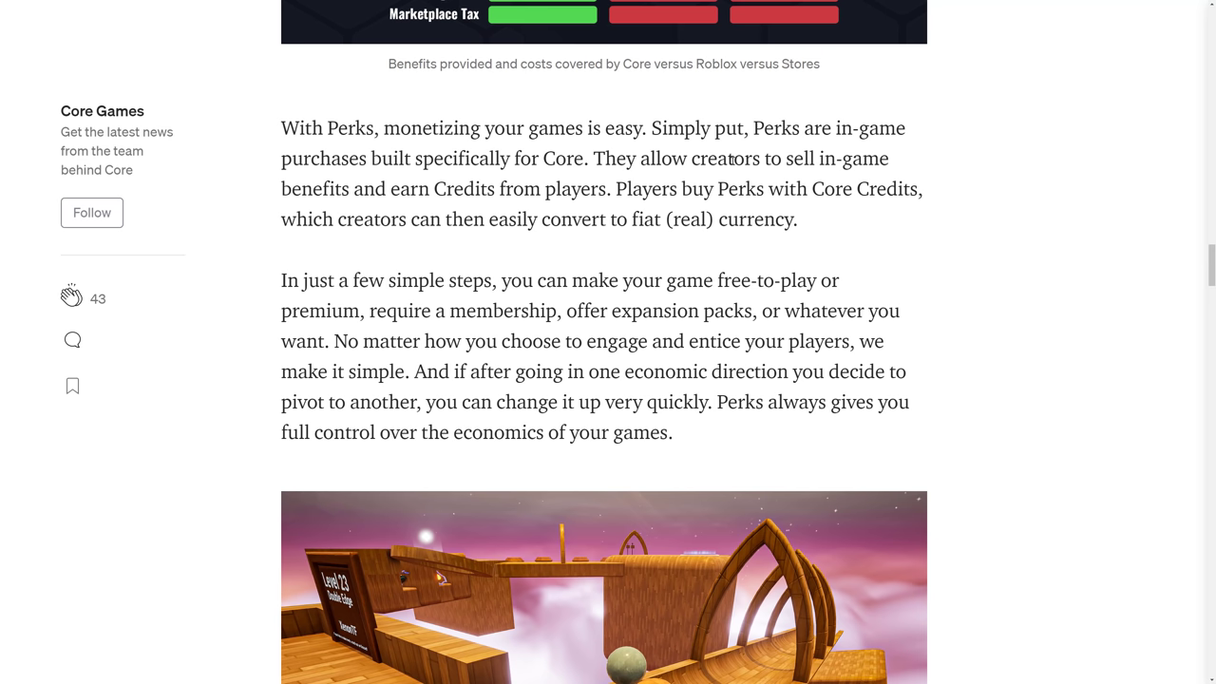
{"action": "scroll", "coordinate": [731, 159], "scroll_direction": "down", "scroll_amount": 2}
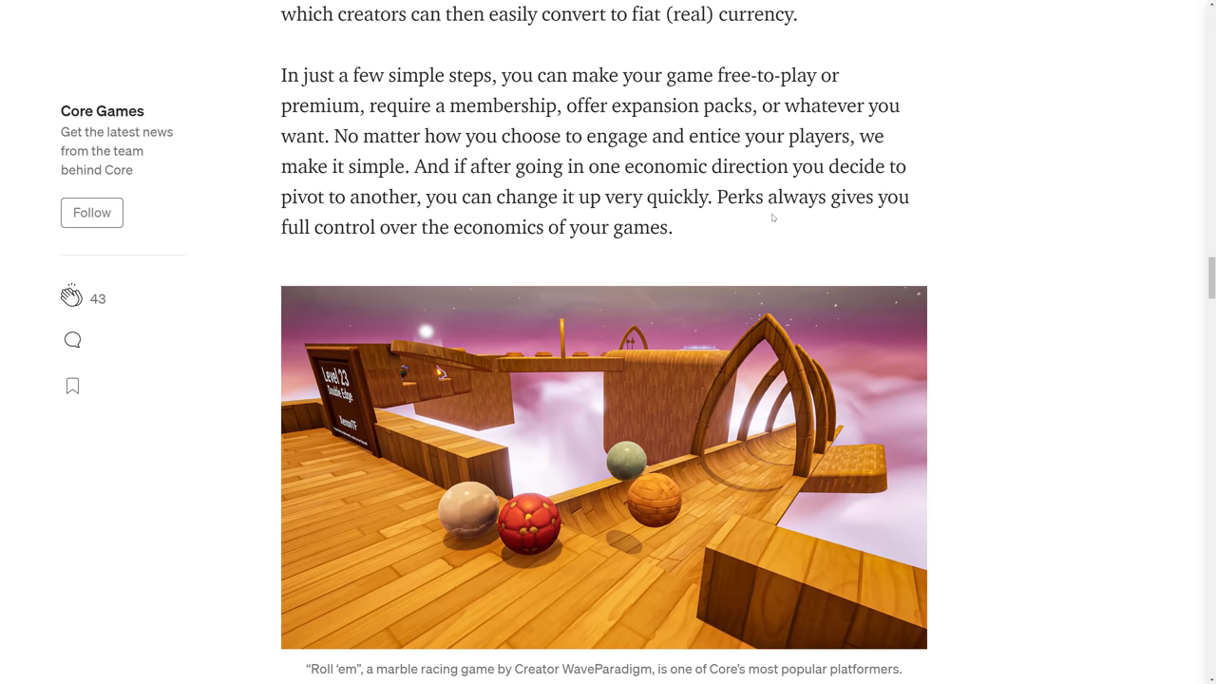
Read on through the article's later images toward its closing section
{"action": "scroll", "coordinate": [991, 236], "scroll_direction": "down", "scroll_amount": 6}
{"action": "scroll", "coordinate": [992, 228], "scroll_direction": "down", "scroll_amount": 2}
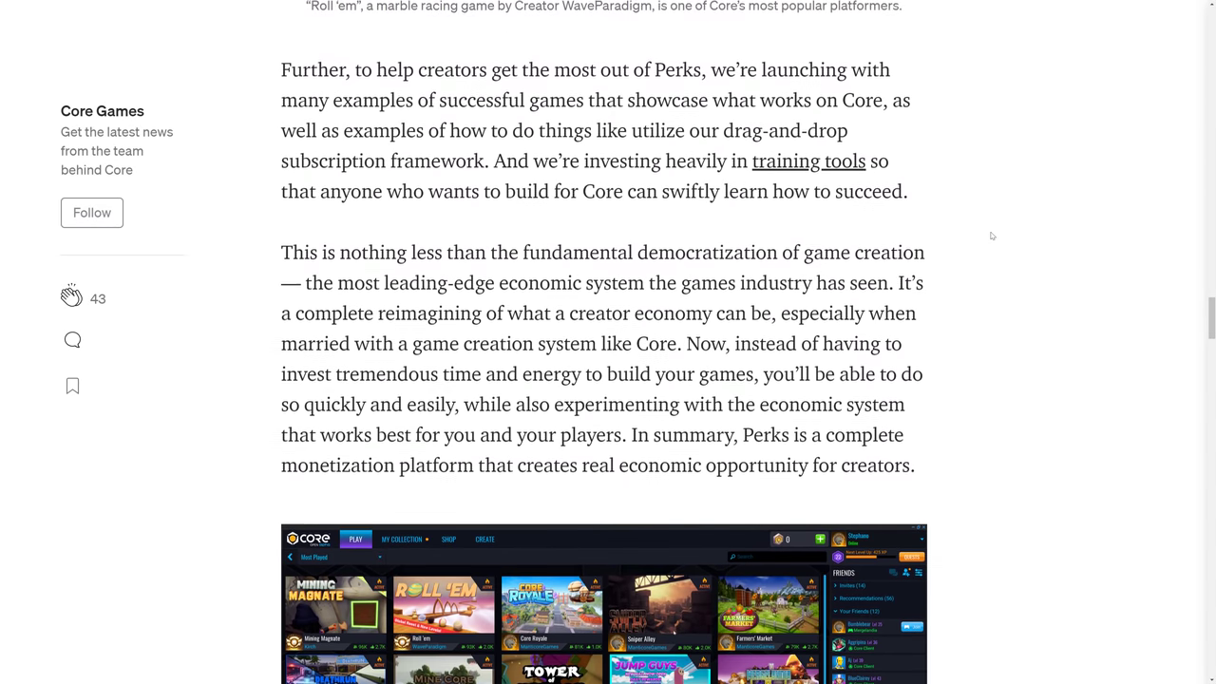
{"action": "scroll", "coordinate": [994, 214], "scroll_direction": "up", "scroll_amount": 1}
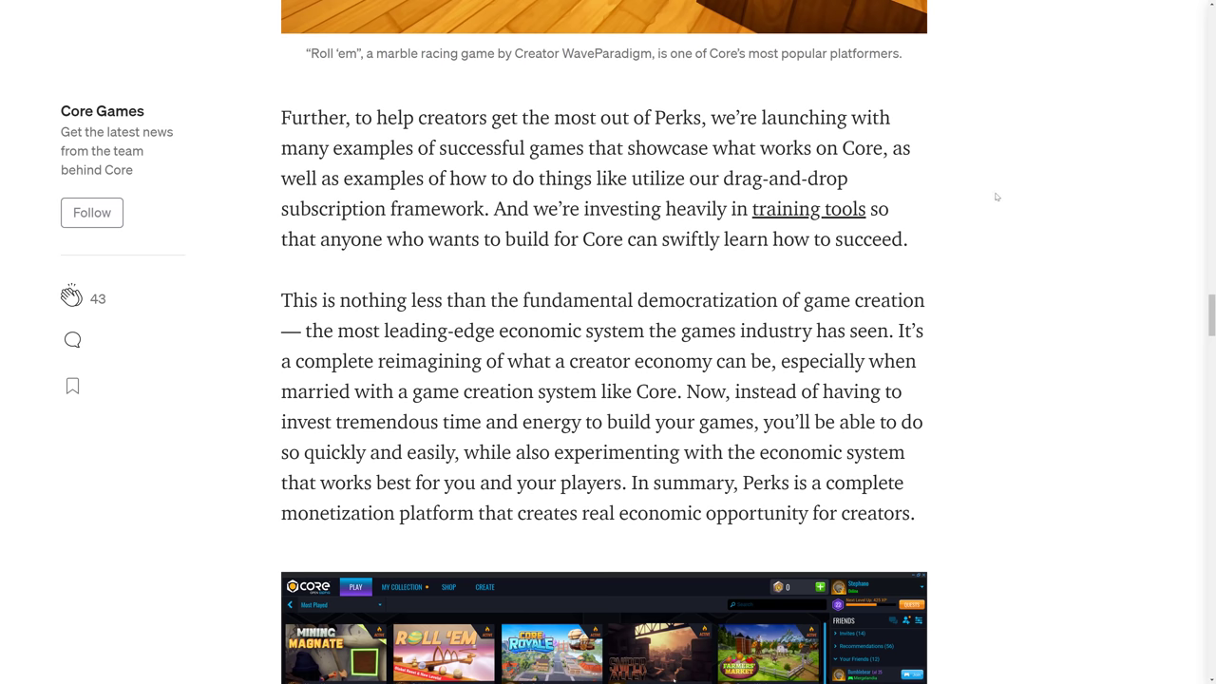
{"action": "scroll", "coordinate": [658, 238], "scroll_direction": "down", "scroll_amount": 1}
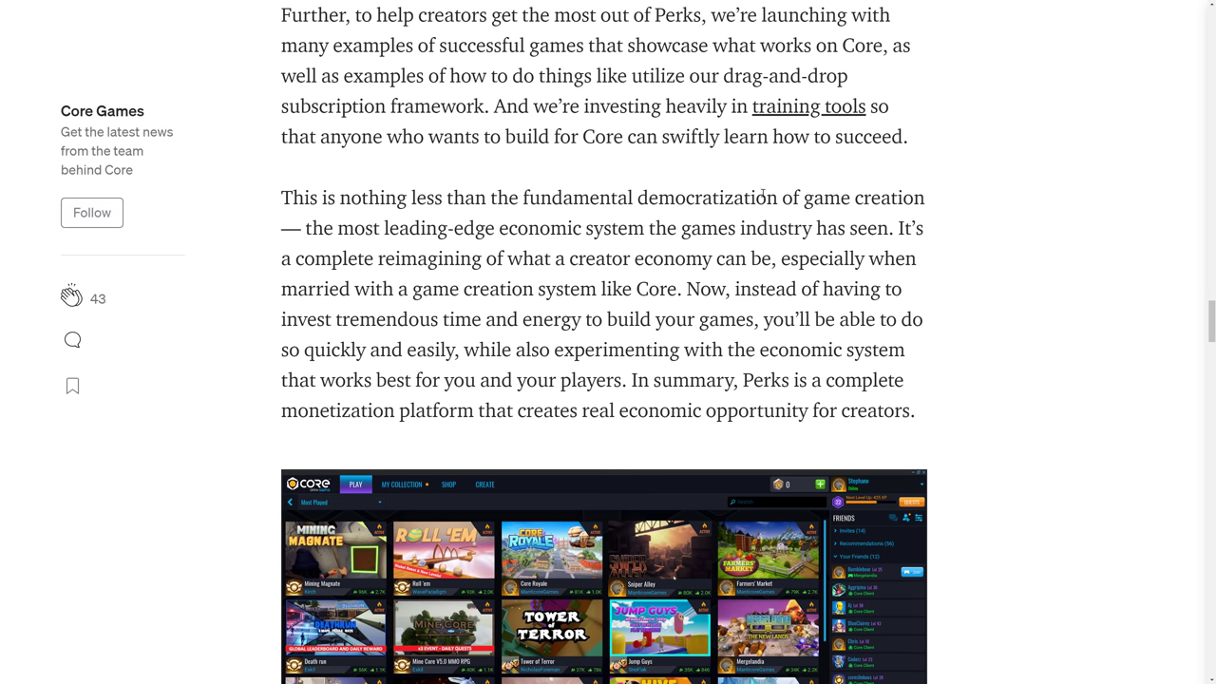
{"action": "scroll", "coordinate": [763, 195], "scroll_direction": "down", "scroll_amount": 8}
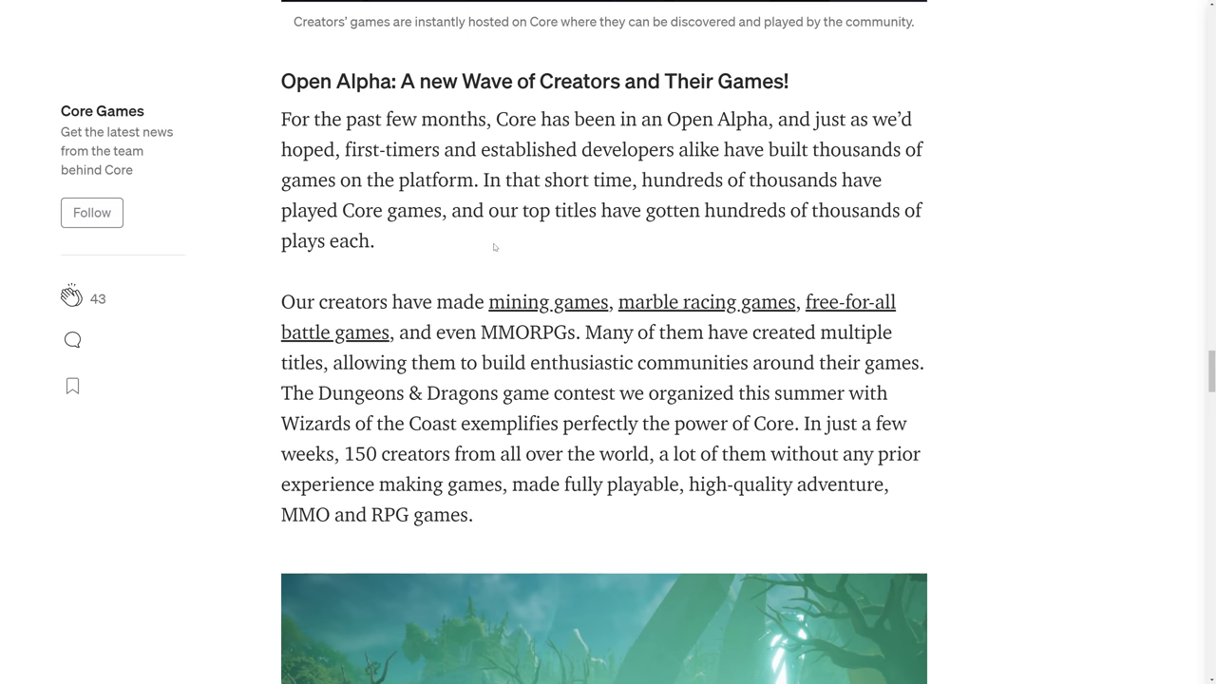
{"action": "scroll", "coordinate": [660, 237], "scroll_direction": "down", "scroll_amount": 10}
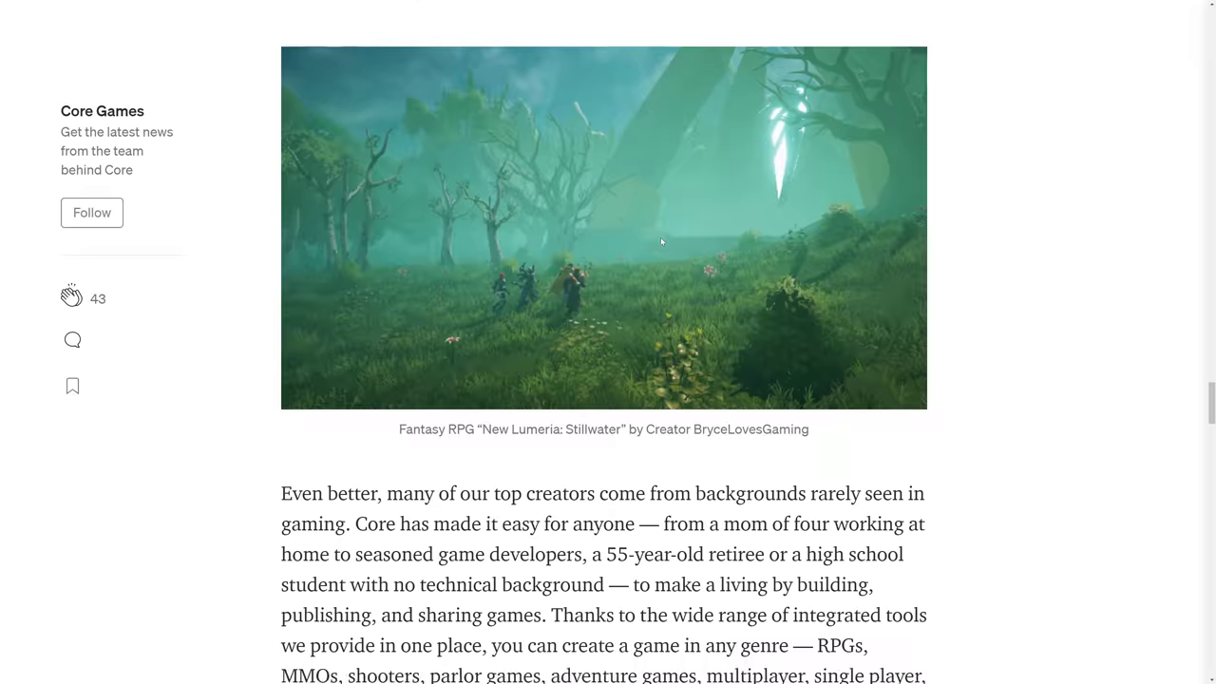
{"action": "scroll", "coordinate": [660, 238], "scroll_direction": "down", "scroll_amount": 1}
{"action": "scroll", "coordinate": [660, 238], "scroll_direction": "down", "scroll_amount": 2}
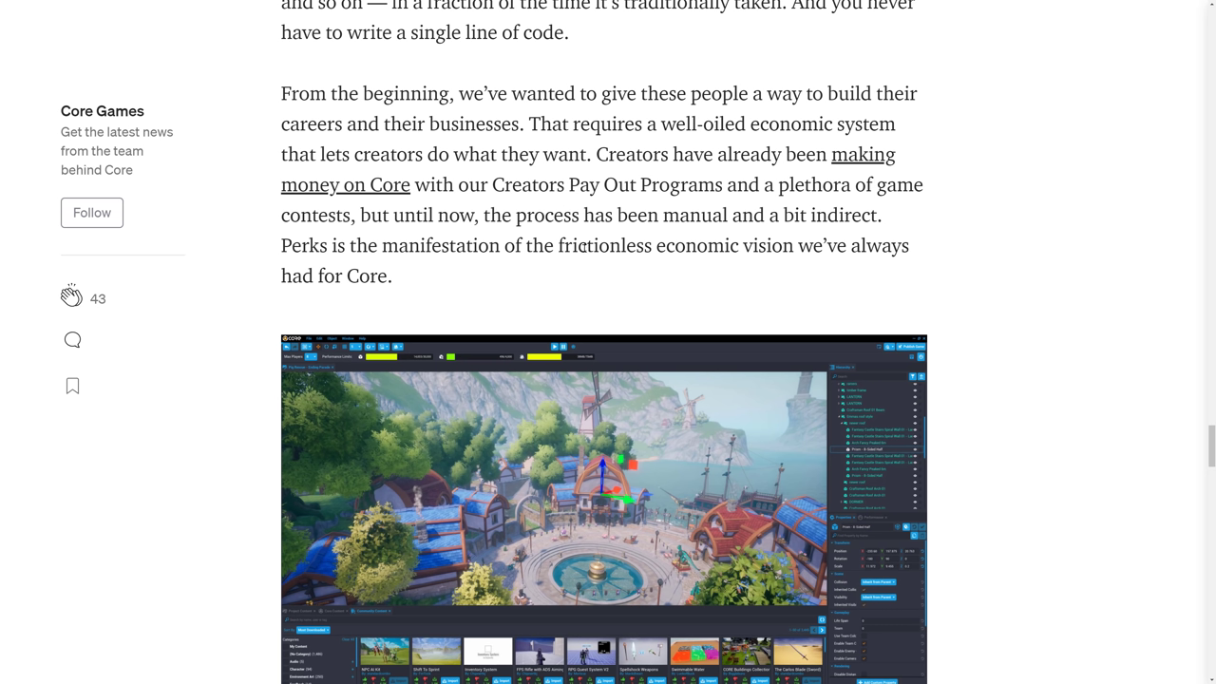
Reach the article end with the Game Development tag and 43 claps, then back up to the Early Access paragraph
{"action": "scroll", "coordinate": [584, 245], "scroll_direction": "down", "scroll_amount": 5}
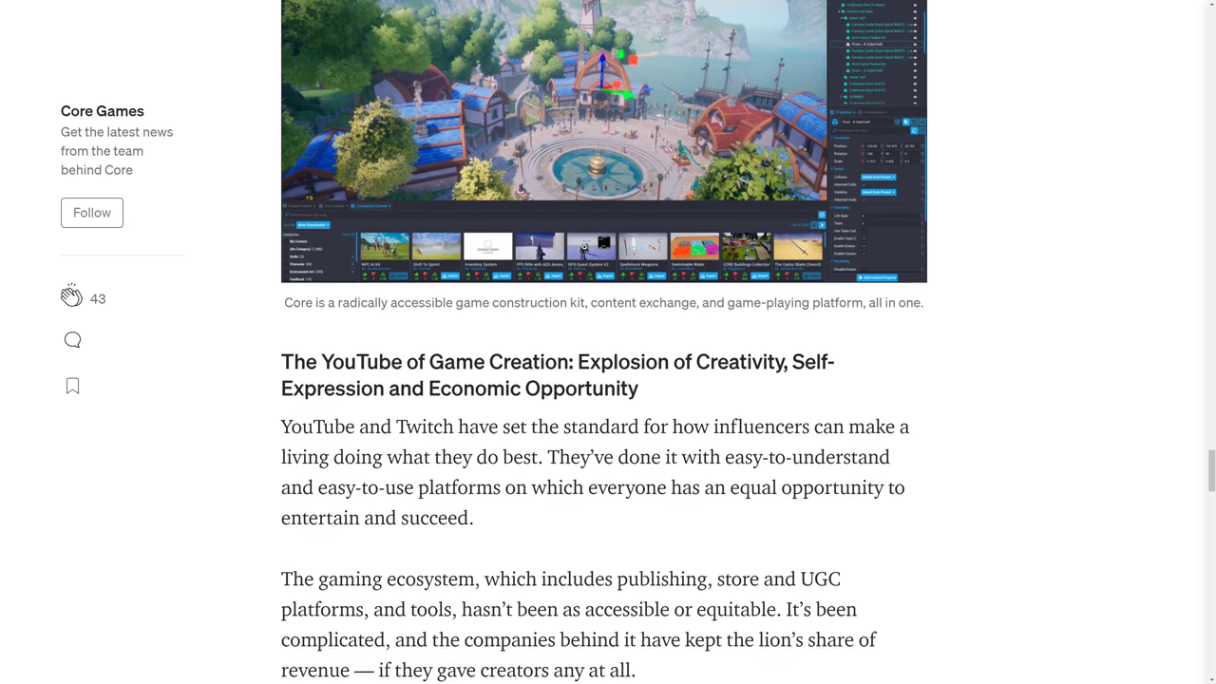
{"action": "scroll", "coordinate": [584, 249], "scroll_direction": "down", "scroll_amount": 9}
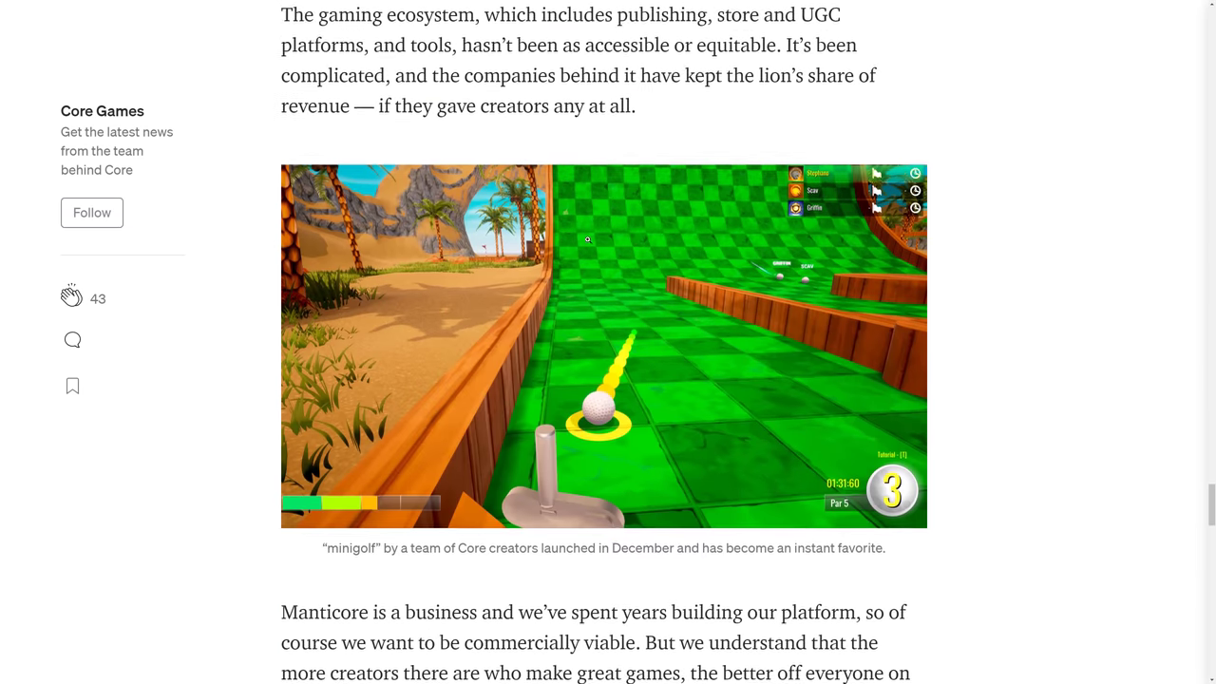
{"action": "scroll", "coordinate": [587, 238], "scroll_direction": "down", "scroll_amount": 1}
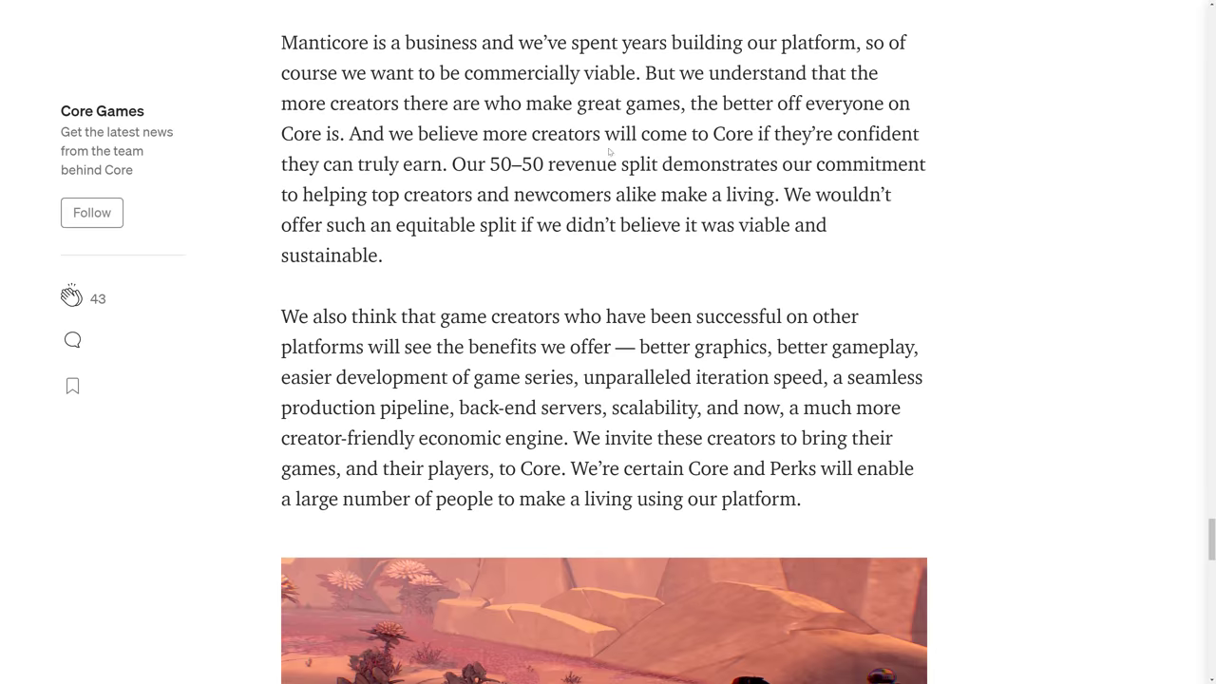
{"action": "scroll", "coordinate": [587, 238], "scroll_direction": "down", "scroll_amount": 1}
{"action": "scroll", "coordinate": [719, 214], "scroll_direction": "down", "scroll_amount": 1}
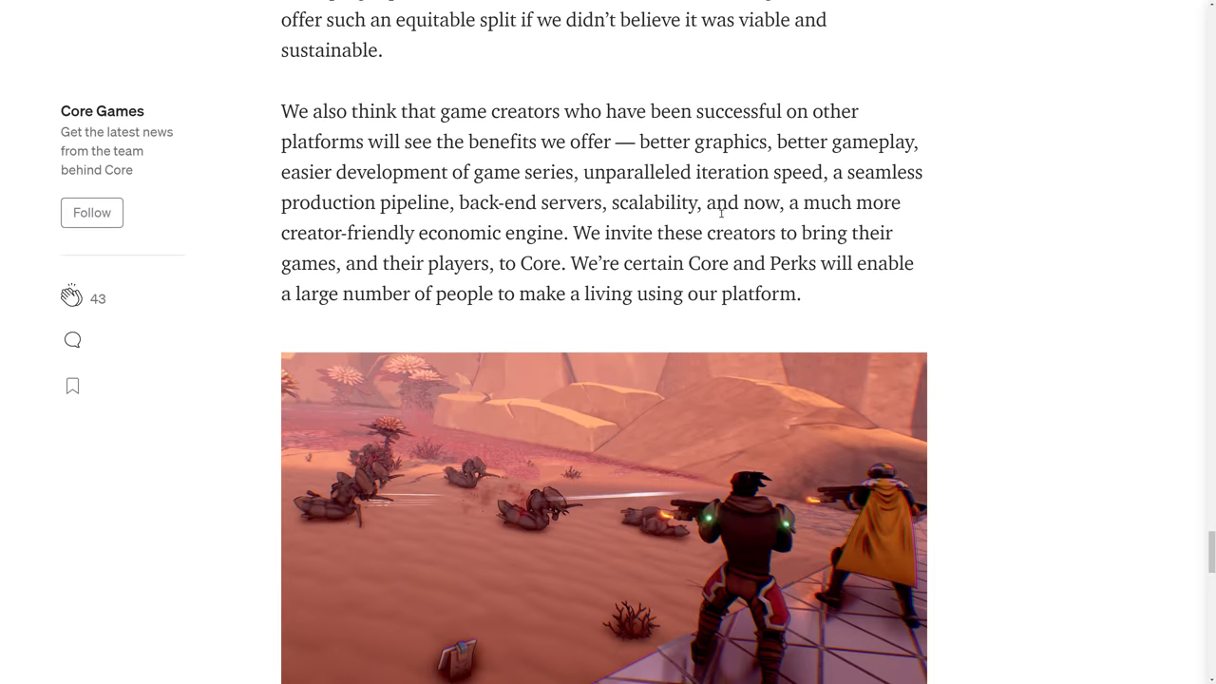
{"action": "scroll", "coordinate": [563, 207], "scroll_direction": "down", "scroll_amount": 4}
{"action": "scroll", "coordinate": [564, 207], "scroll_direction": "down", "scroll_amount": 5}
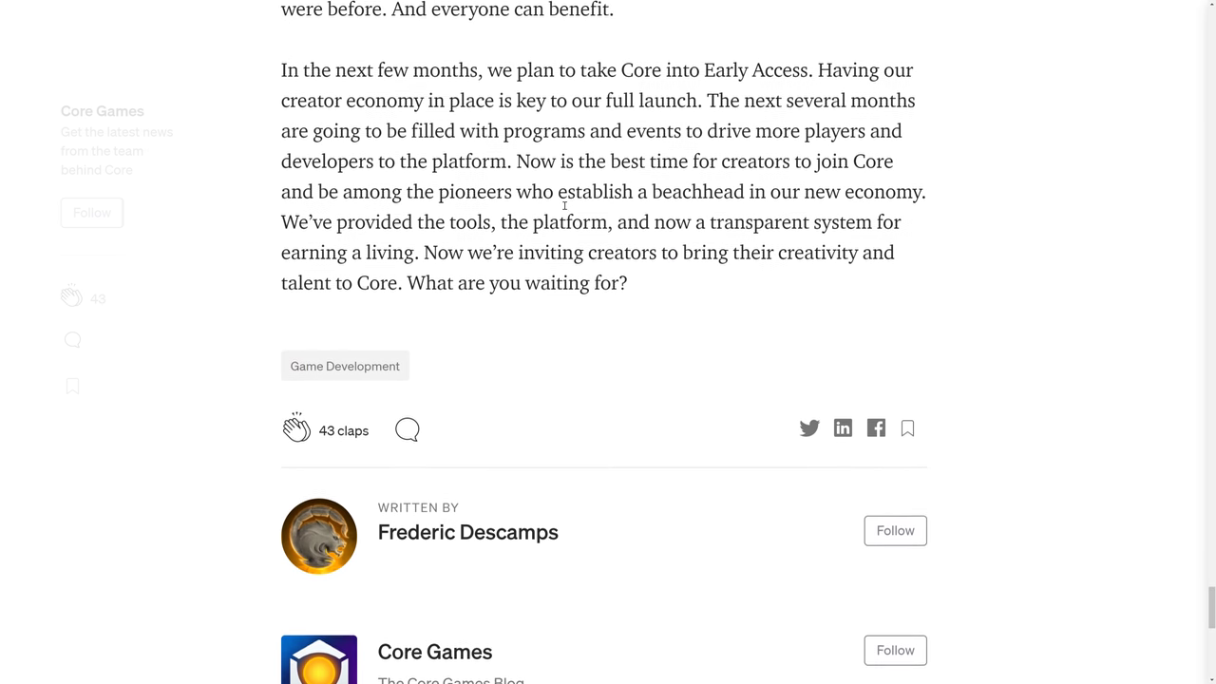
{"action": "scroll", "coordinate": [671, 186], "scroll_direction": "up", "scroll_amount": 1}
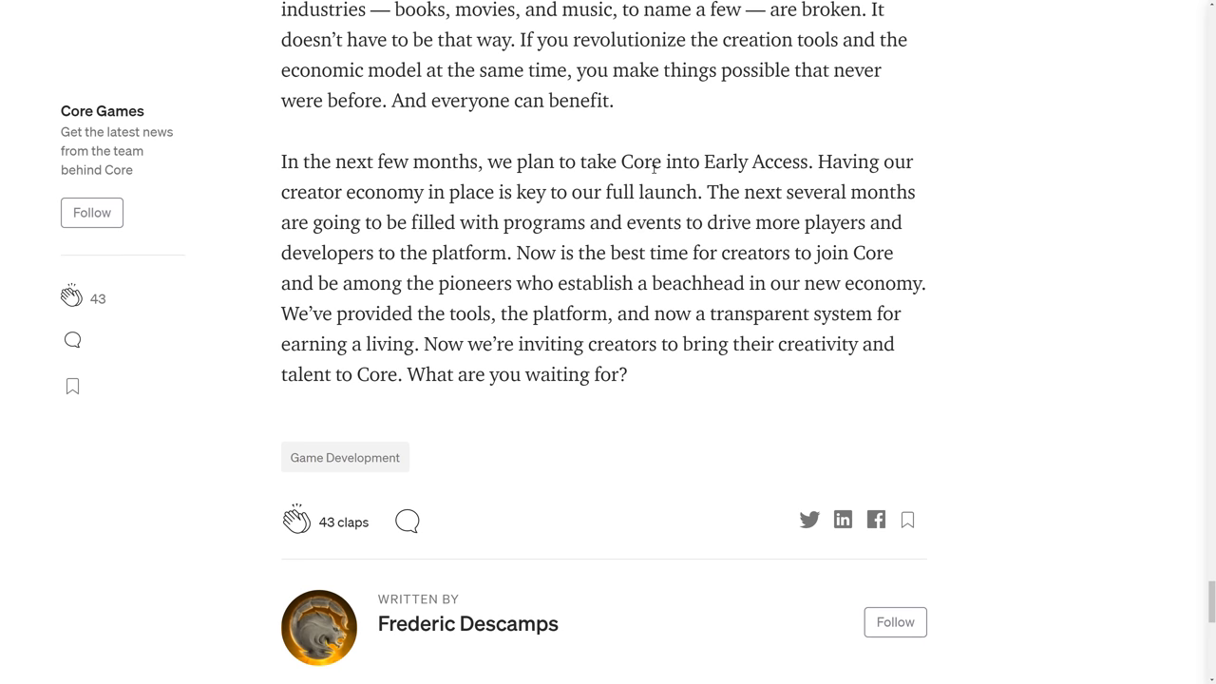
In the Core SpellShock project, enlarge the game viewport and select Gameplay > Settings in the Hierarchy
{"action": "key", "text": "alt+Tab"}
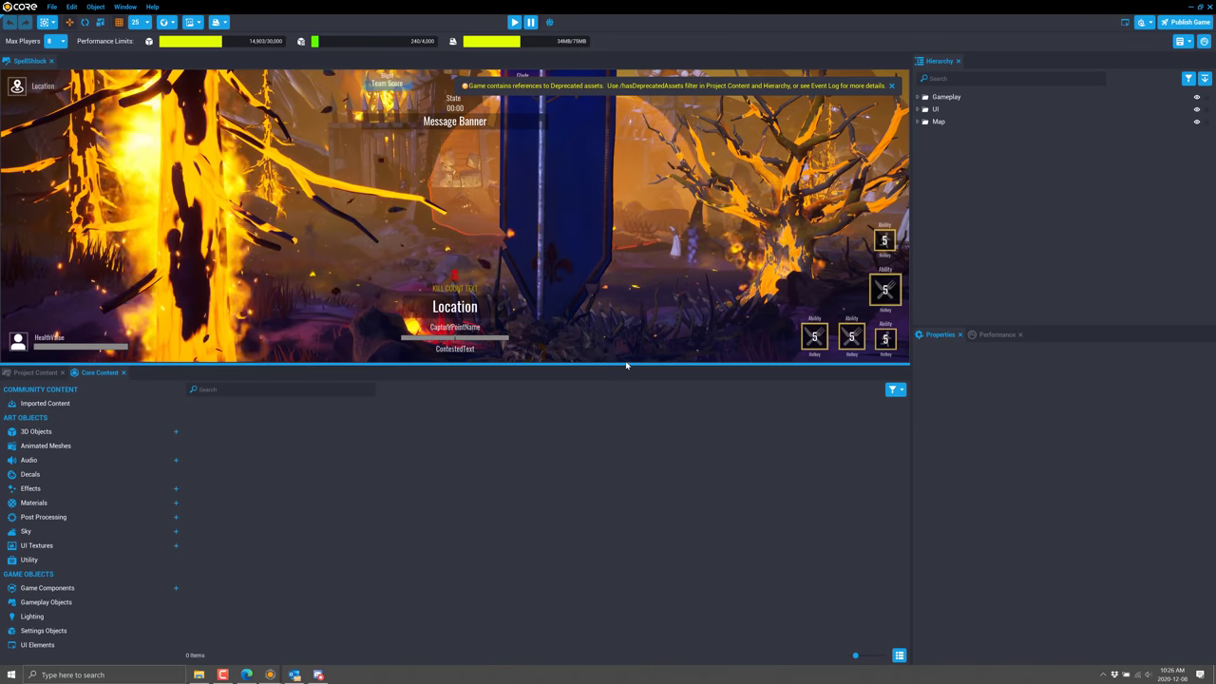
{"action": "left_click_drag", "start_coordinate": [627, 364], "coordinate": [638, 547]}
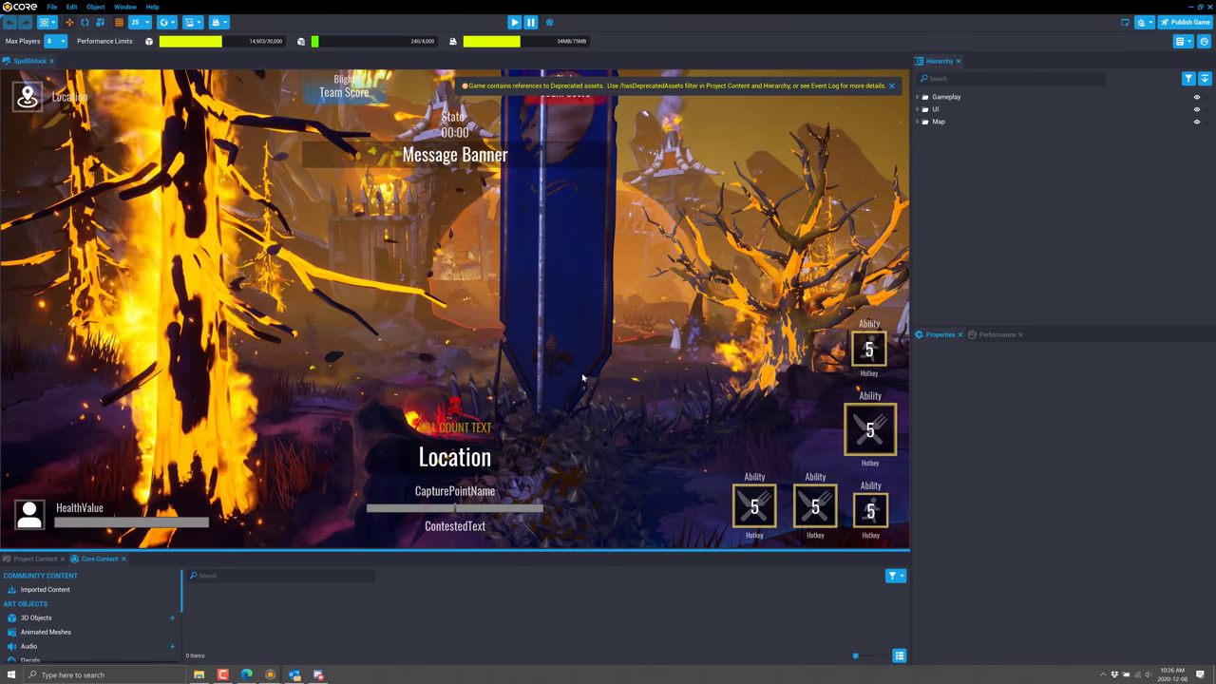
{"action": "left_click", "coordinate": [918, 97]}
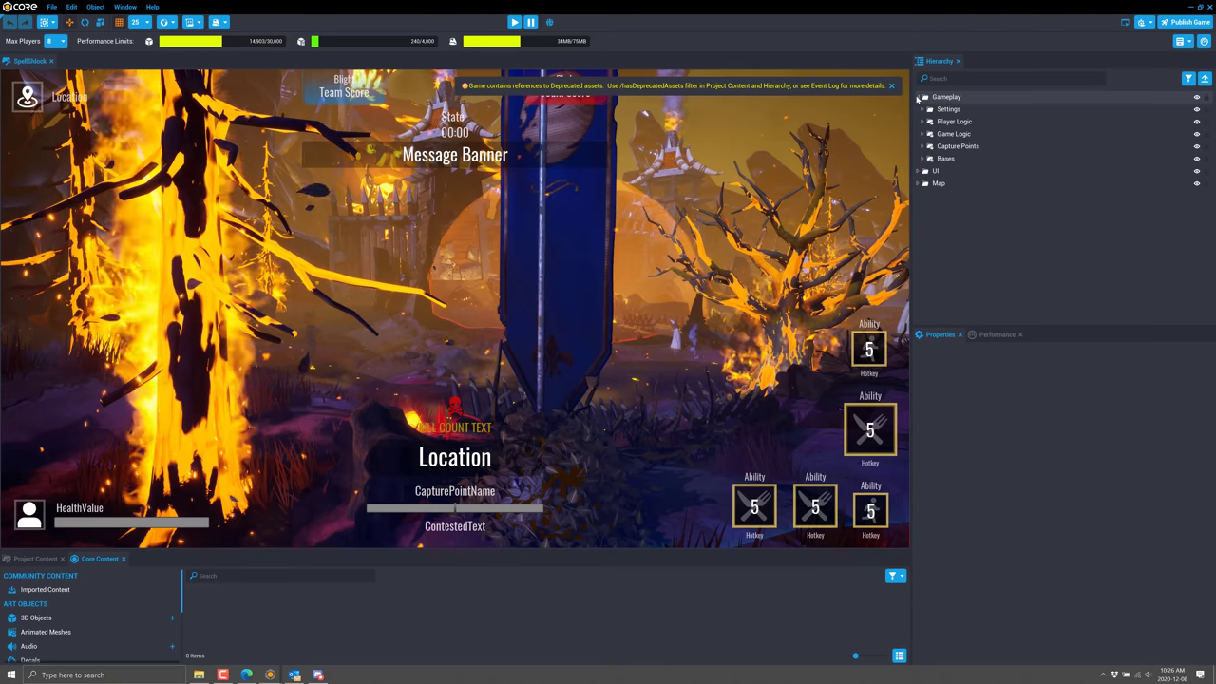
{"action": "left_click", "coordinate": [933, 110]}
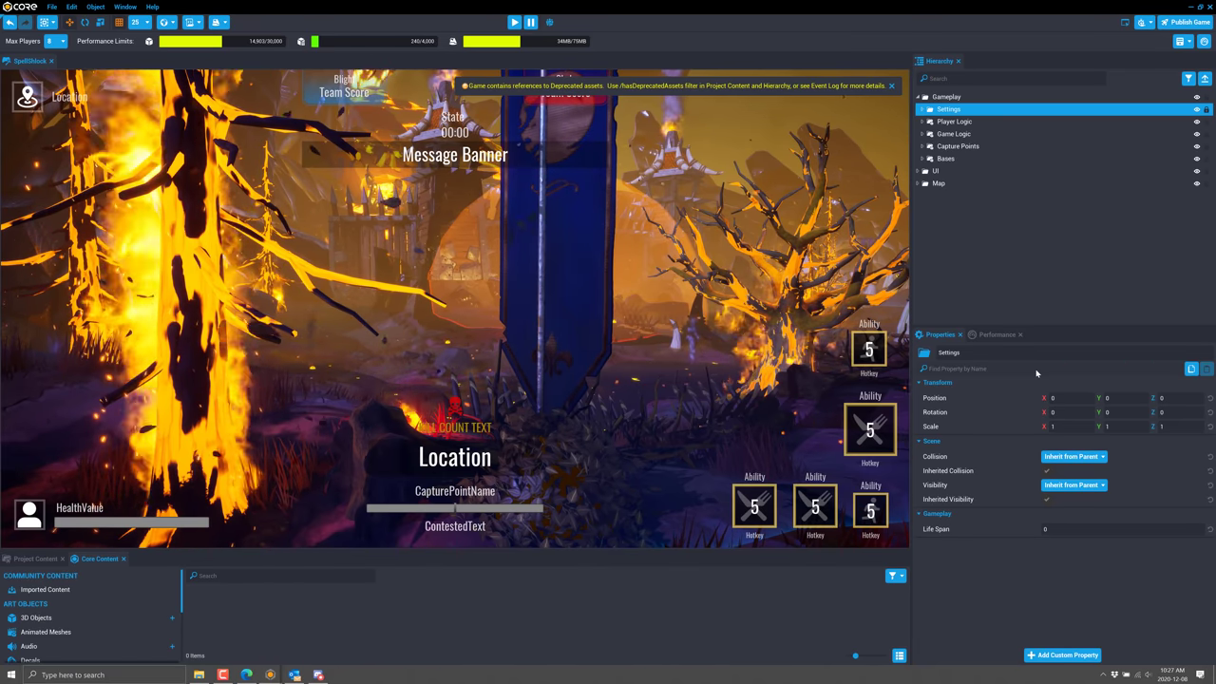
Browse the coregames.com Play page's Featured, Top Games and New Games rows, then go to SHOP
{"action": "key", "text": "alt+Tab"}
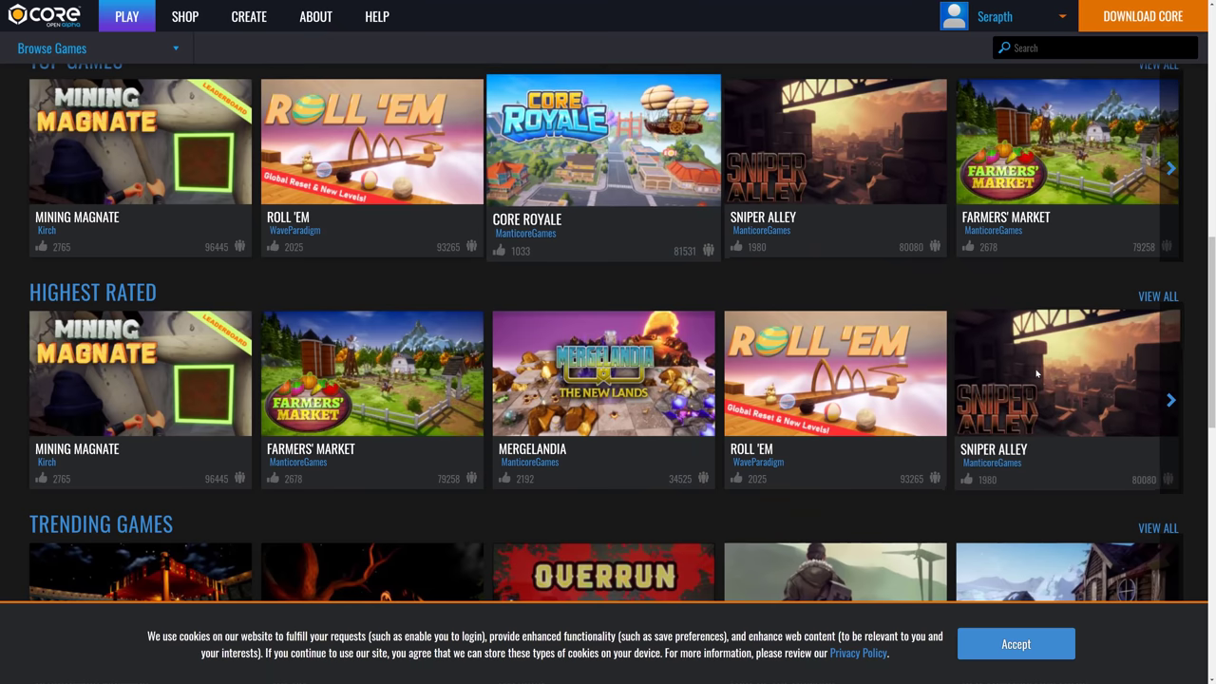
{"action": "scroll", "coordinate": [654, 371], "scroll_direction": "down", "scroll_amount": 9}
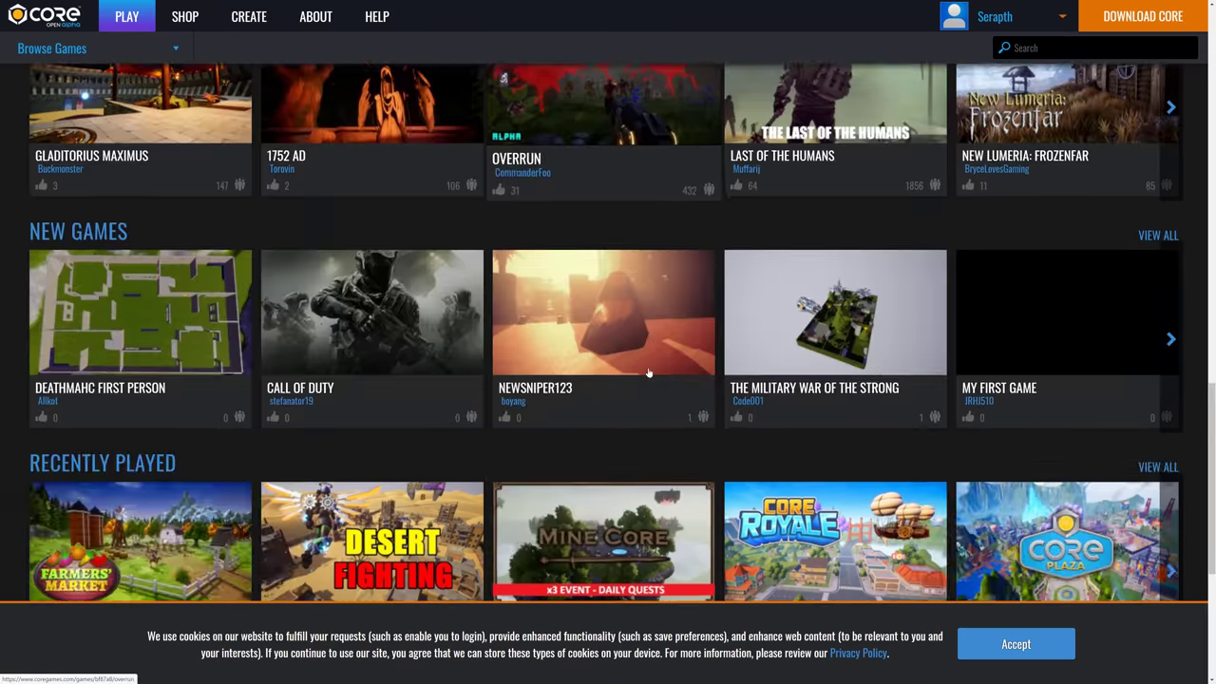
{"action": "scroll", "coordinate": [653, 371], "scroll_direction": "up", "scroll_amount": 15}
{"action": "scroll", "coordinate": [653, 371], "scroll_direction": "down", "scroll_amount": 6}
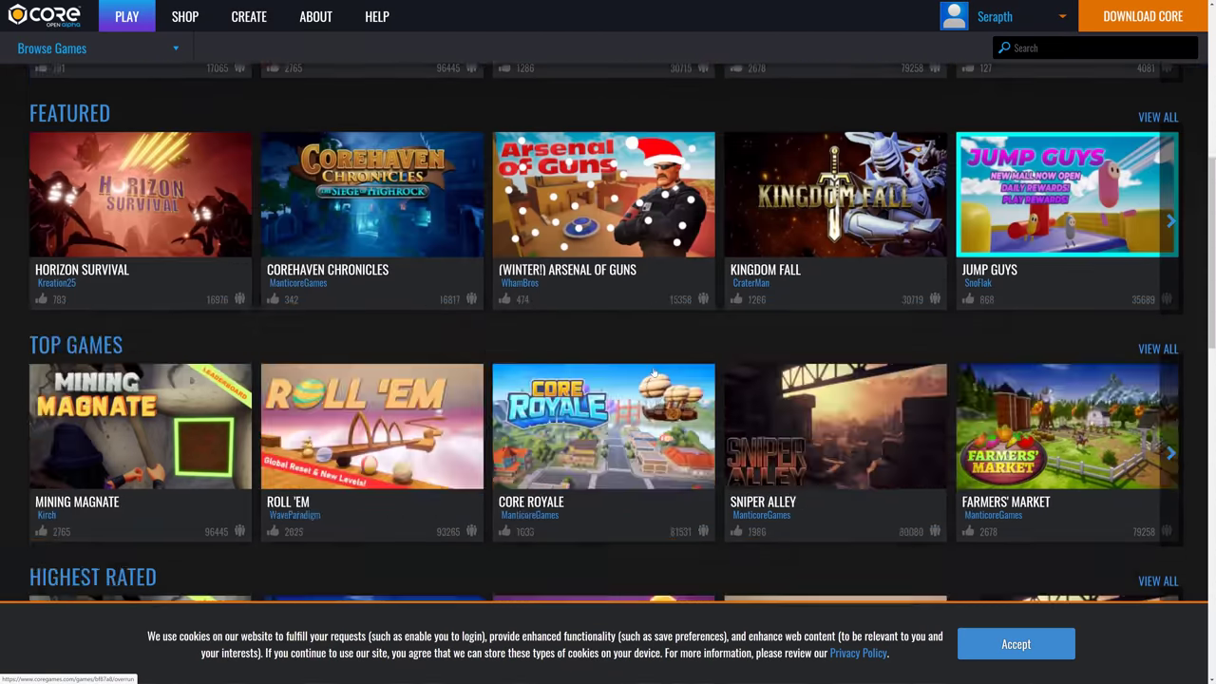
{"action": "scroll", "coordinate": [543, 344], "scroll_direction": "up", "scroll_amount": 2}
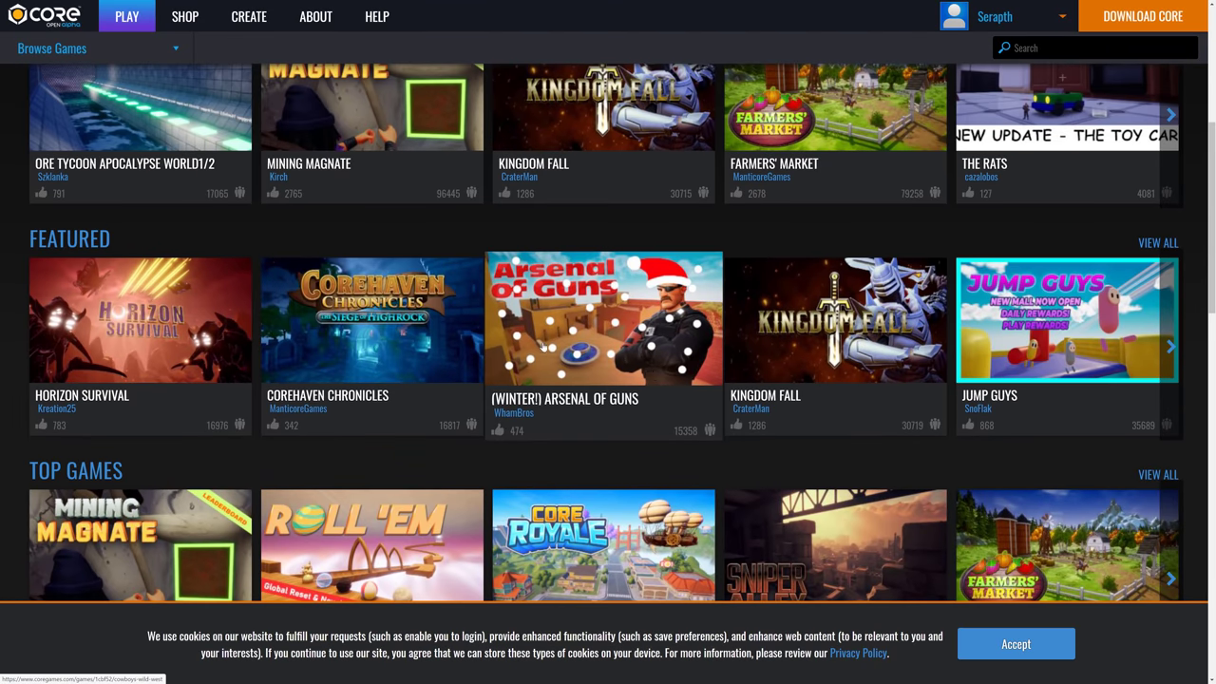
{"action": "left_click", "coordinate": [167, 20]}
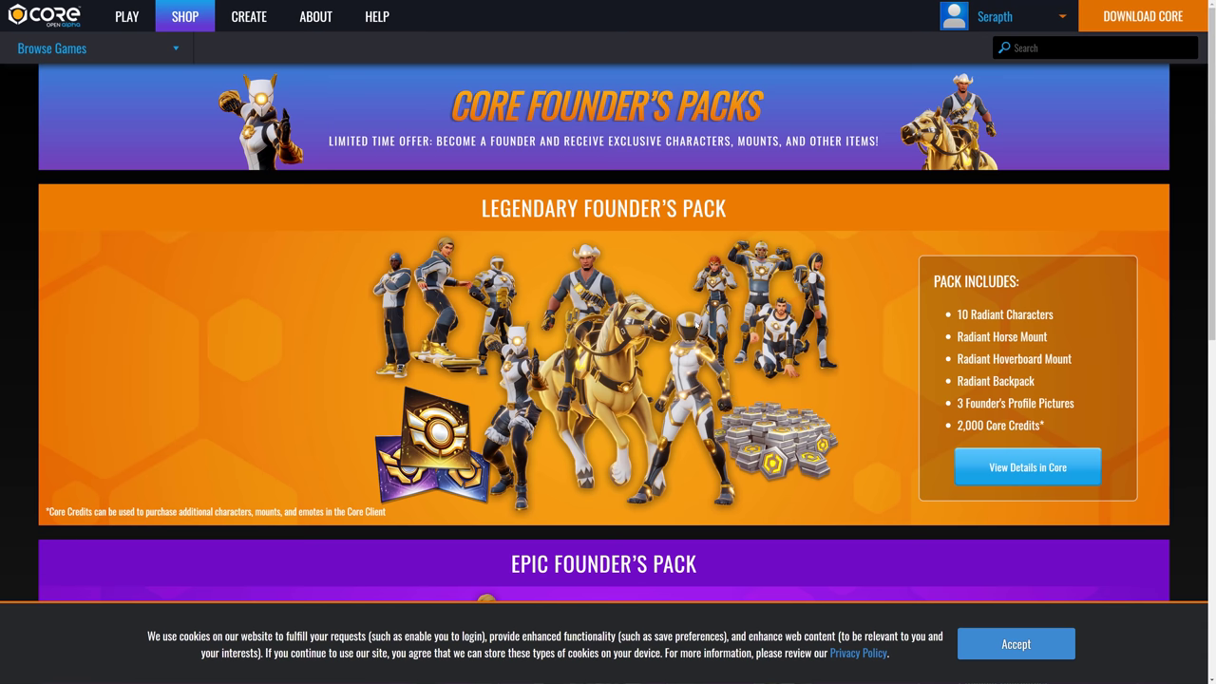
Scroll through the Epic and Rare Founder's Packs, highlighting the Epic pack's '1,500 Core Credits*'
{"action": "scroll", "coordinate": [696, 324], "scroll_direction": "down", "scroll_amount": 5}
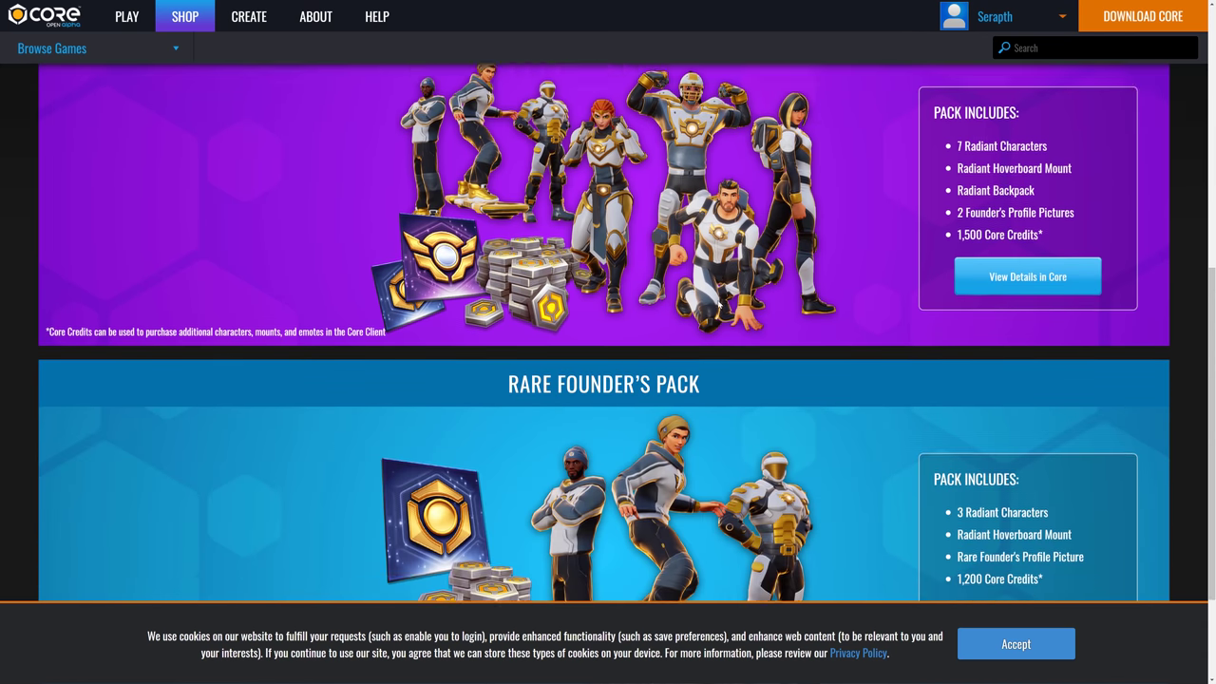
{"action": "scroll", "coordinate": [1004, 166], "scroll_direction": "down", "scroll_amount": 1}
{"action": "left_click_drag", "start_coordinate": [959, 154], "coordinate": [1062, 168]}
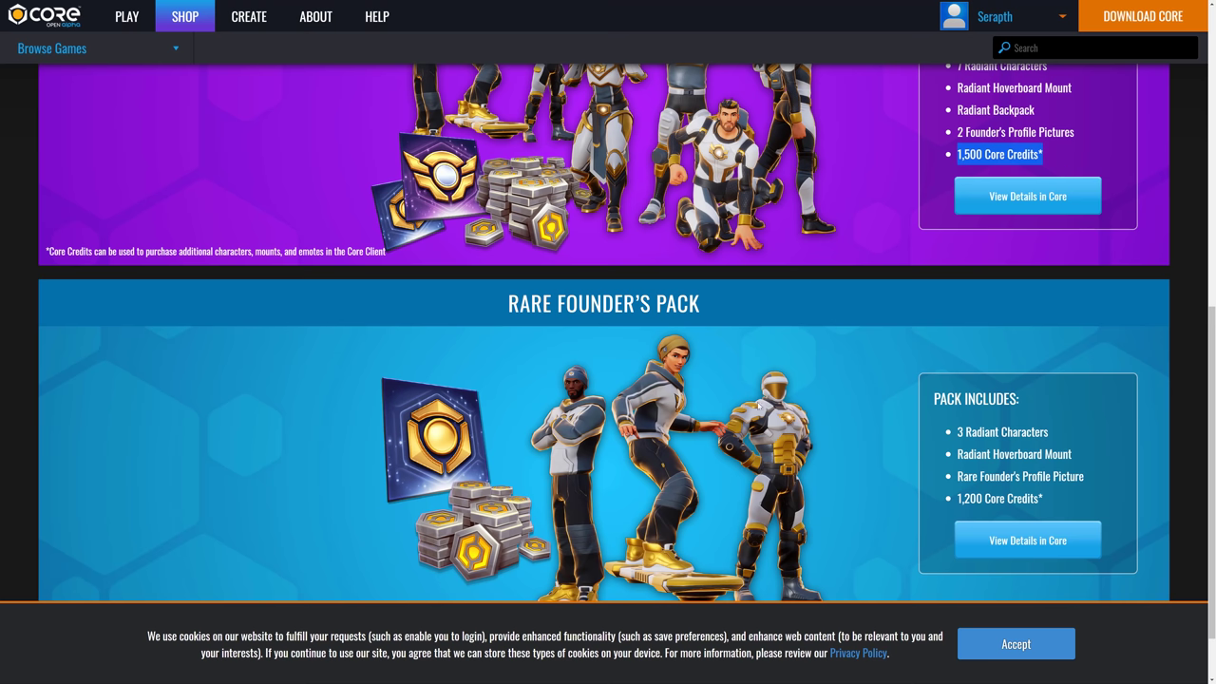
{"action": "scroll", "coordinate": [757, 403], "scroll_direction": "down", "scroll_amount": 2}
{"action": "scroll", "coordinate": [731, 351], "scroll_direction": "up", "scroll_amount": 10}
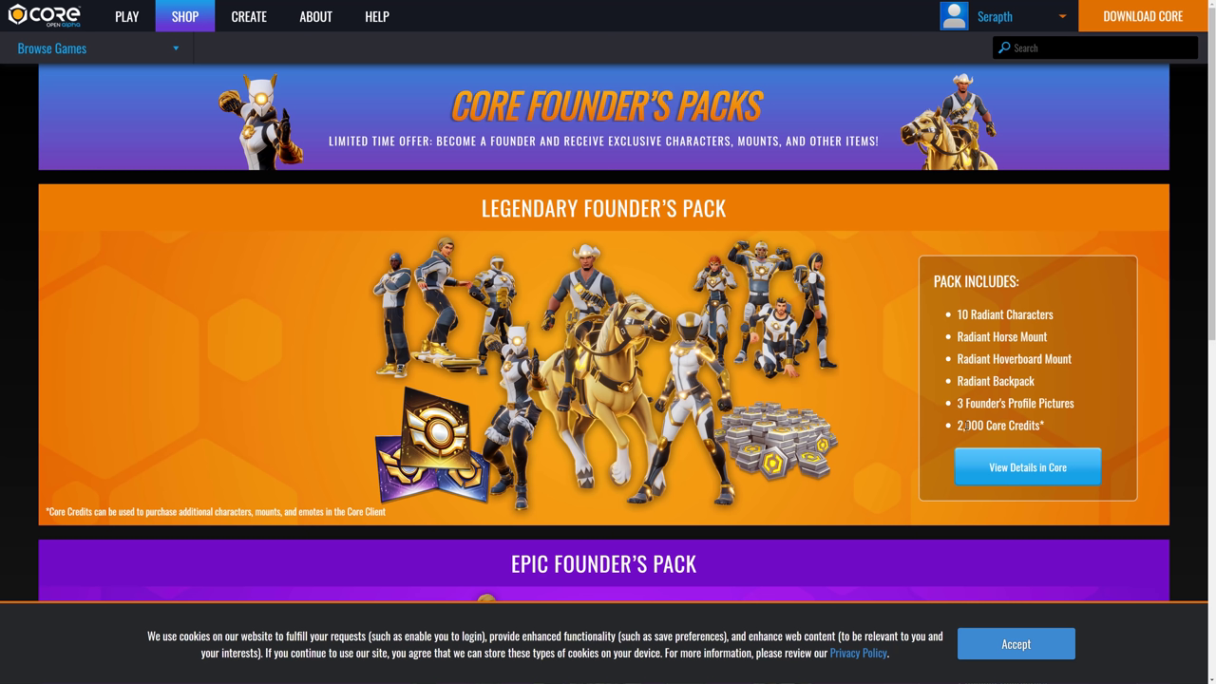
Highlight '2,000 Core Credits*' in the Legendary Founder's Pack contents
{"action": "left_click_drag", "start_coordinate": [965, 423], "coordinate": [1072, 425]}
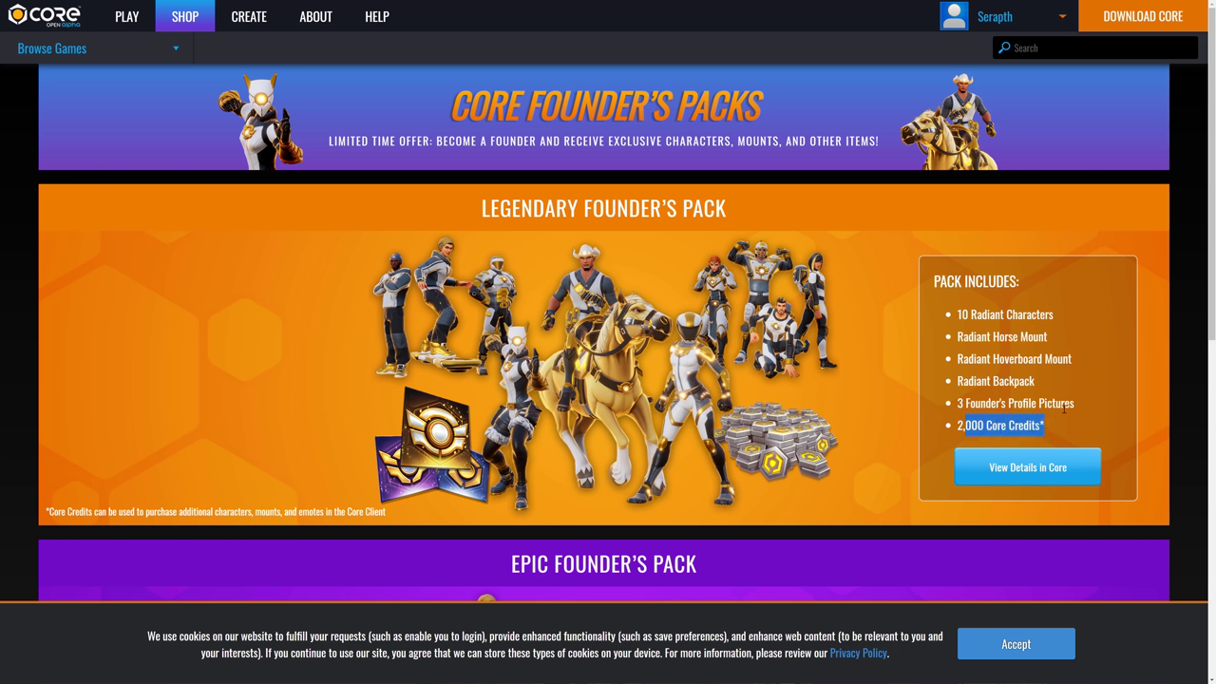